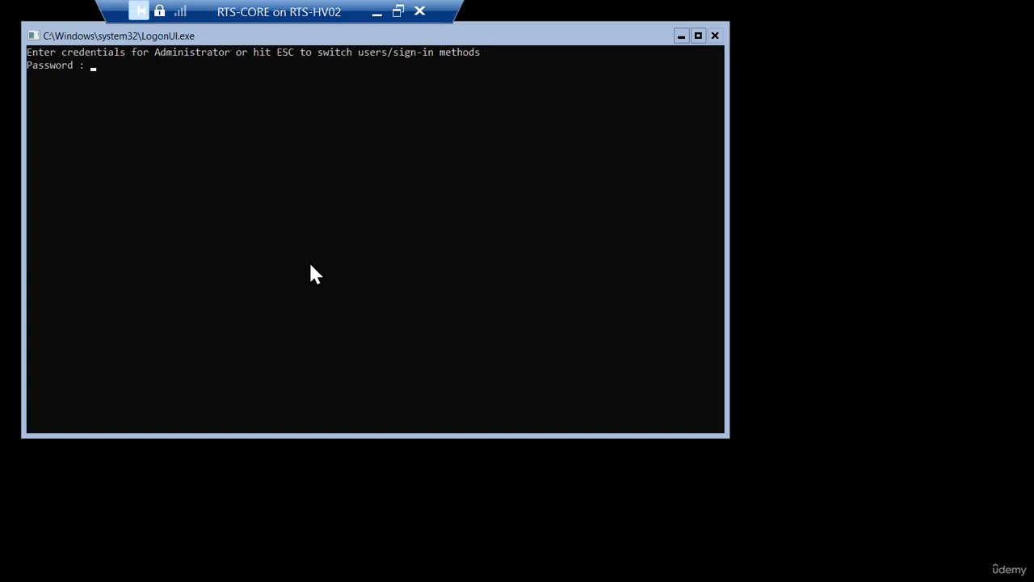
# Sign in to RTS-CORE with the local Administrator password to reach SConfig.
pyautogui.write('********')
pyautogui.press('Return')
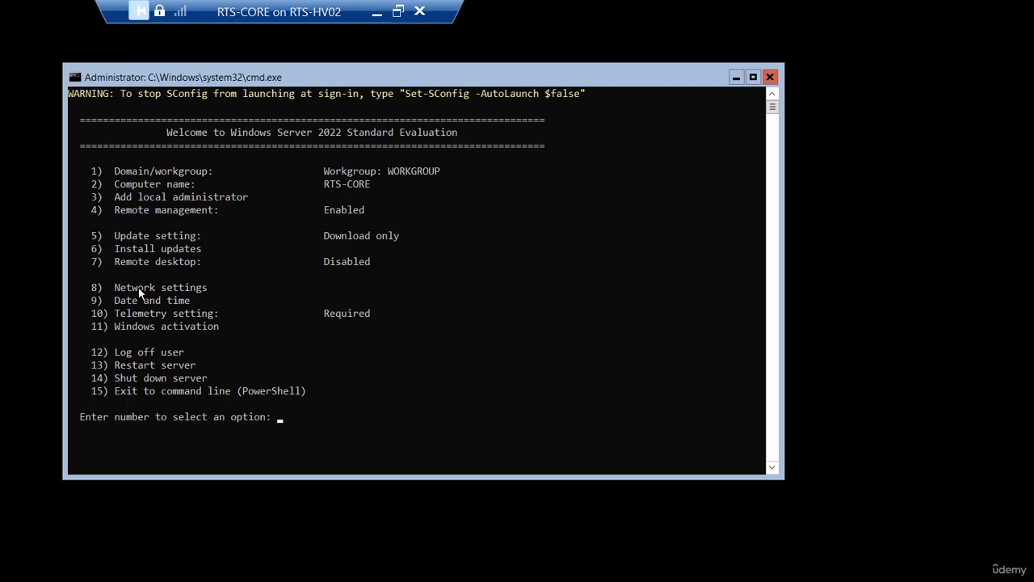
# Choose static addressing for network adapter 1 under SConfig option 8, Network settings.
pyautogui.write('8')
pyautogui.press('Return')
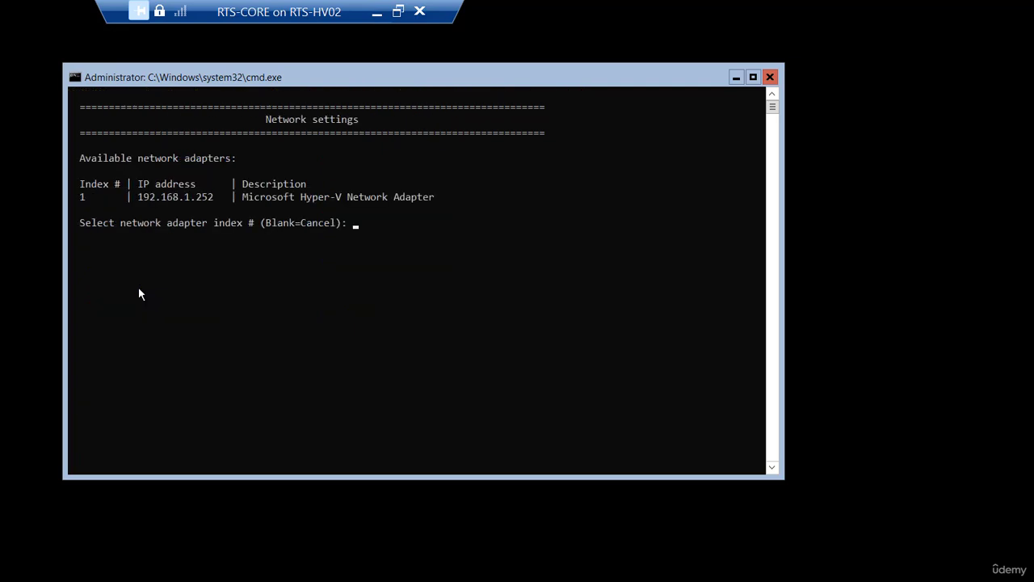
pyautogui.write('1')
pyautogui.press('Return')
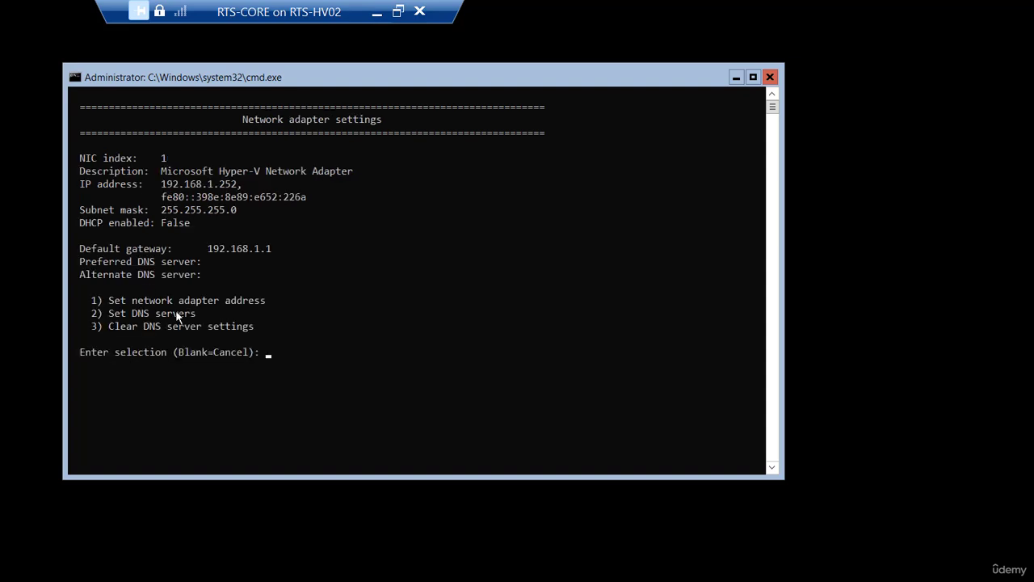
pyautogui.write('1')
pyautogui.press('Return')
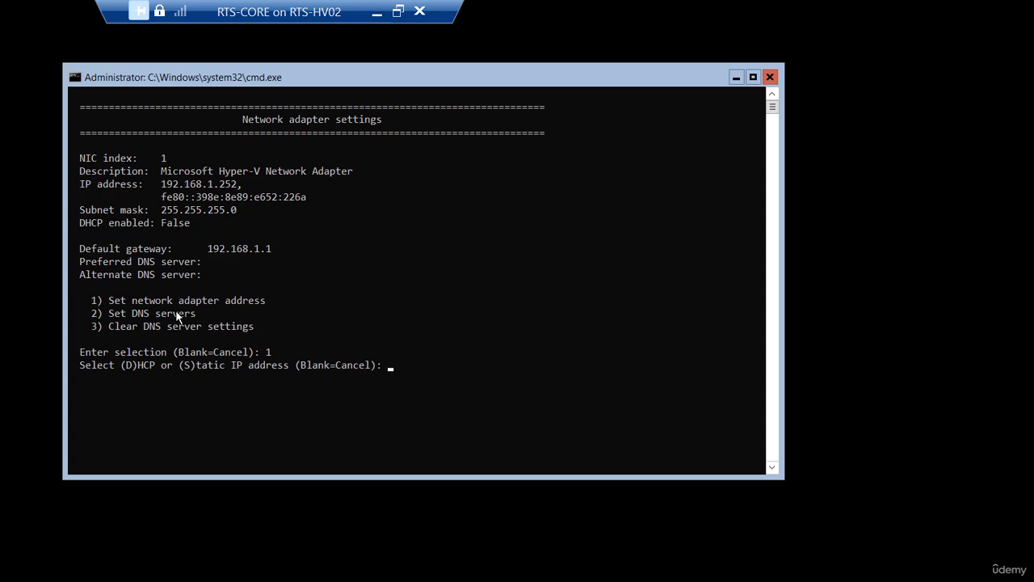
pyautogui.write('s')
pyautogui.press('Return')
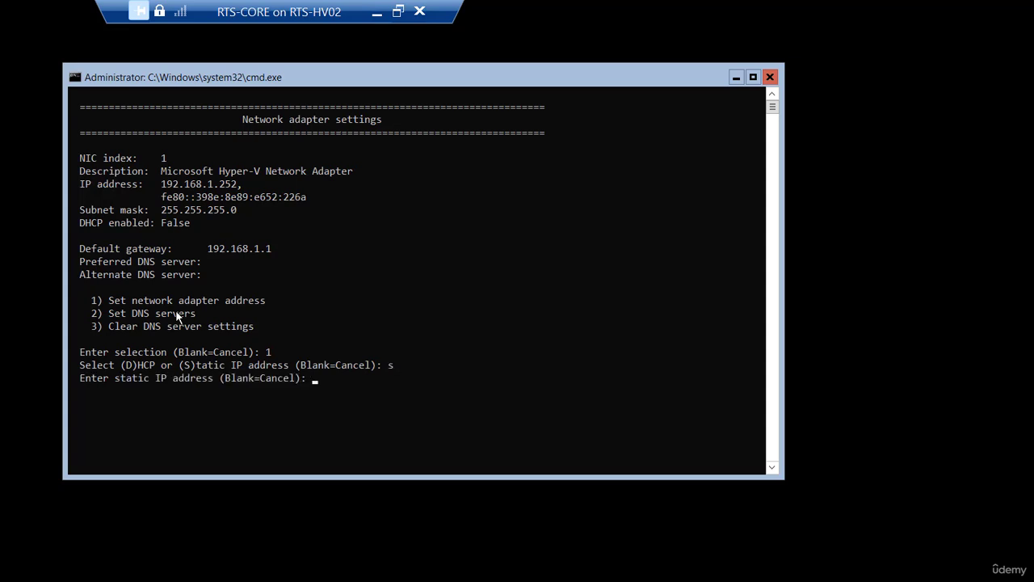
# Enter IP 192.168.1.252, accept mask 255.255.255.0, and set gateway 192.168.1.1.
pyautogui.write('192.168.1.252')
pyautogui.press('Return')
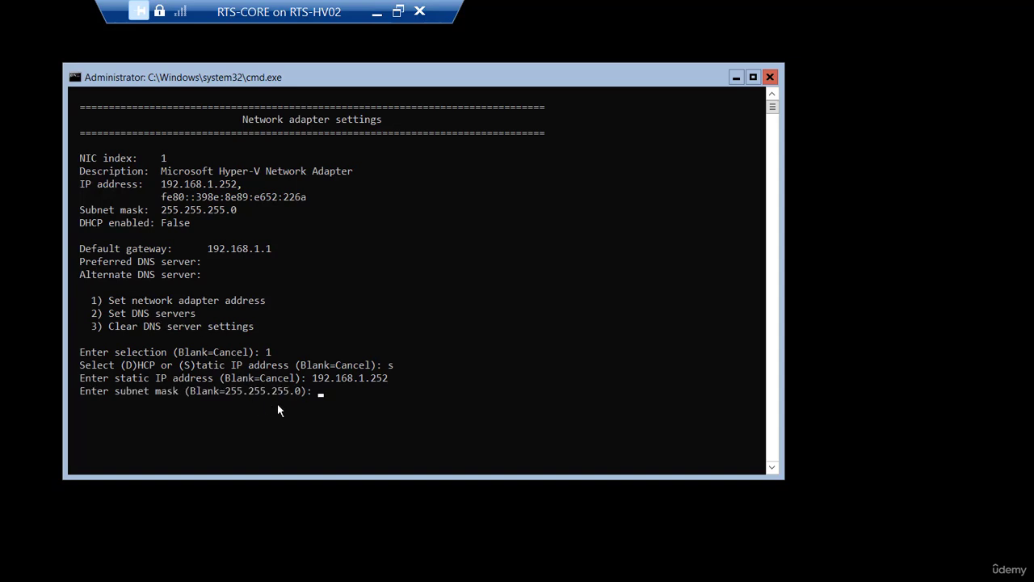
pyautogui.press('Return')
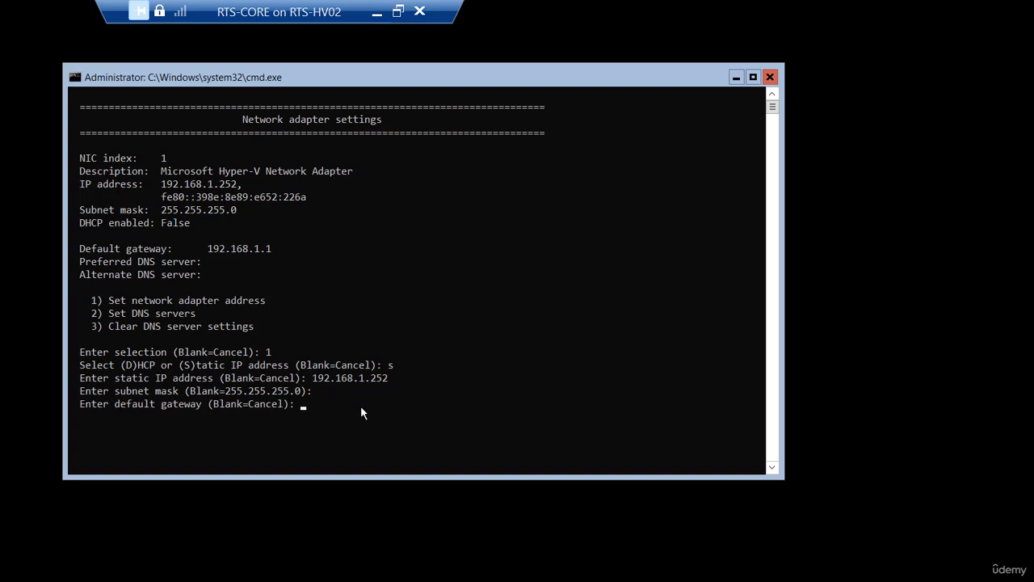
pyautogui.write('192.168.1.1')
pyautogui.press('Return')
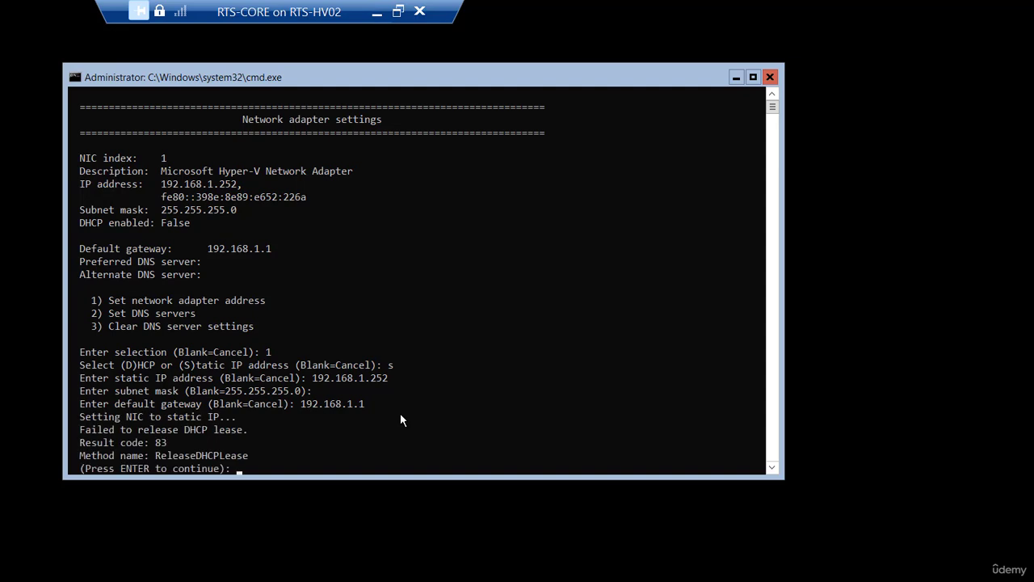
pyautogui.press('Return')
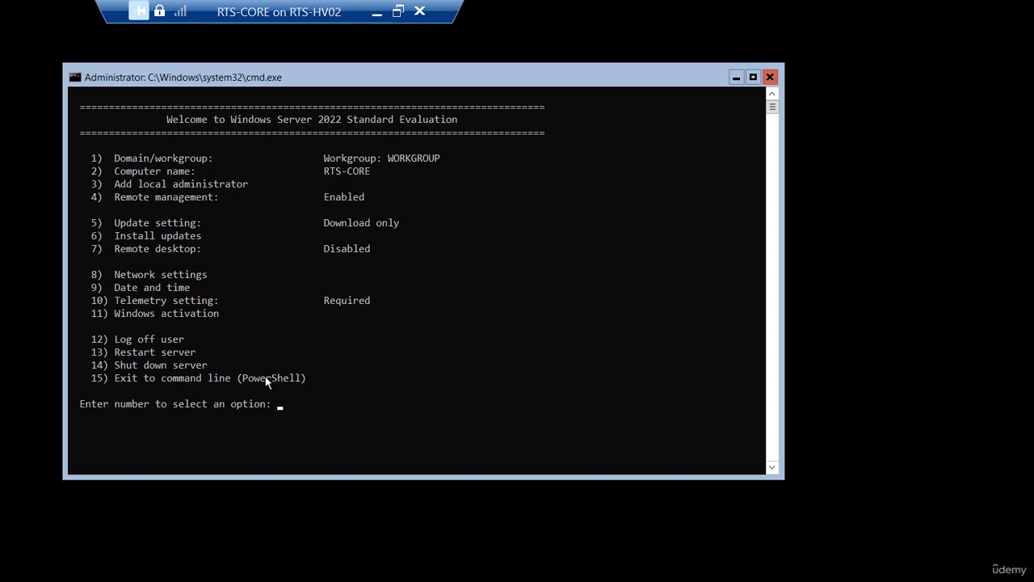
# Give adapter 1 preferred DNS server 192.168.1.250 and leave the alternate DNS blank.
pyautogui.write('8')
pyautogui.press('Return')
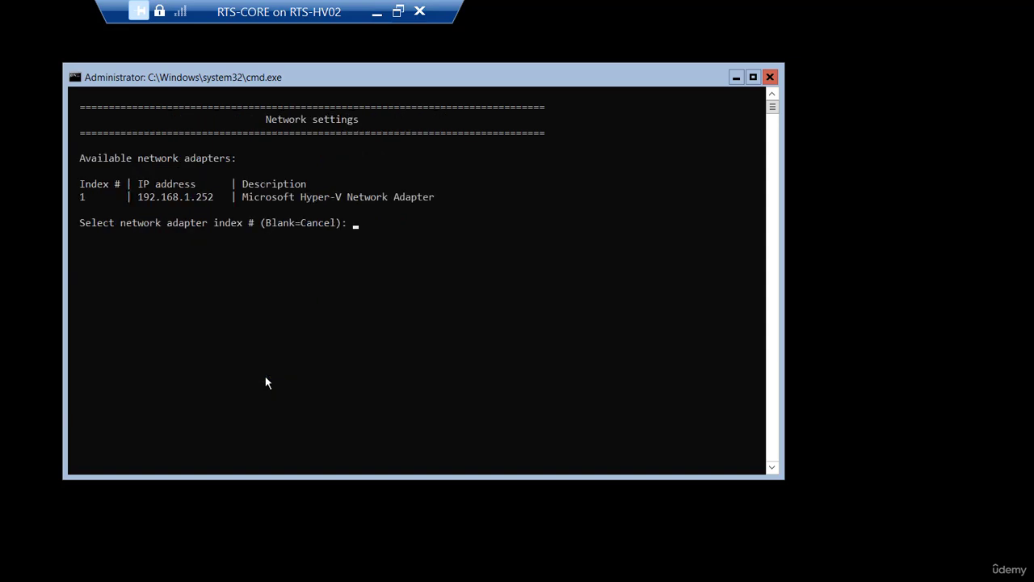
pyautogui.write('1')
pyautogui.press('Return')
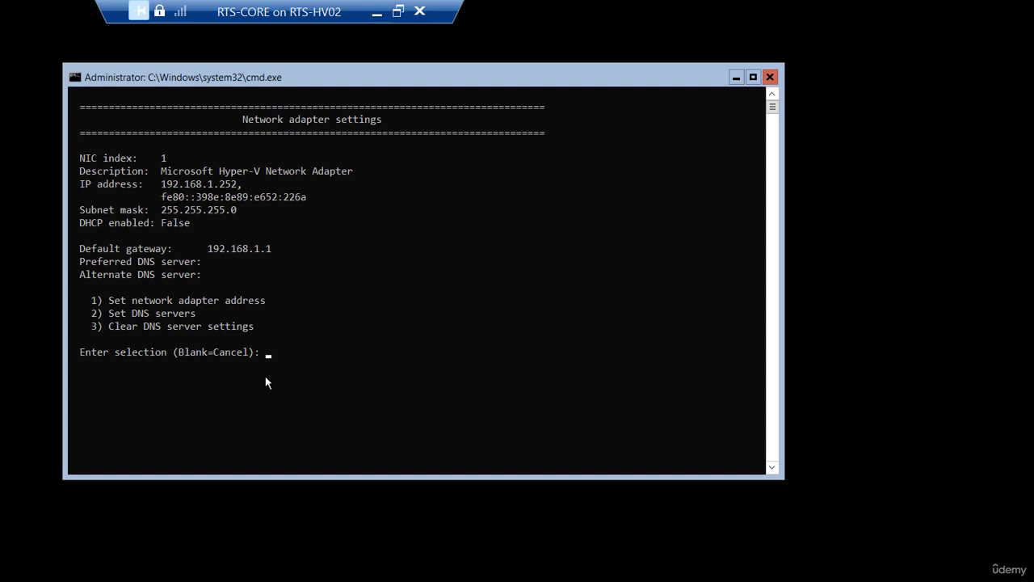
pyautogui.write('2')
pyautogui.press('Return')
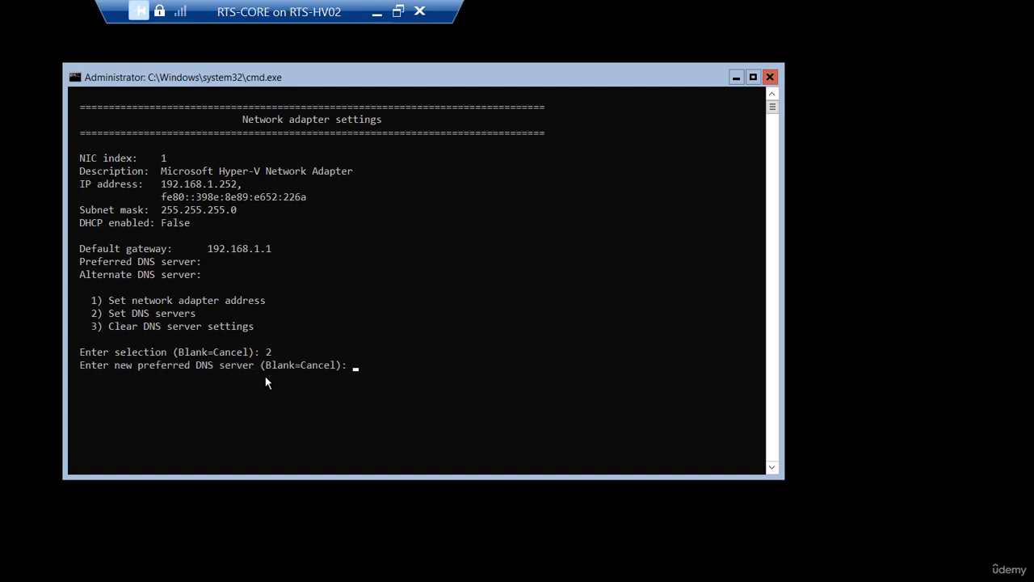
pyautogui.write('192.168.1.250')
pyautogui.press('Return')
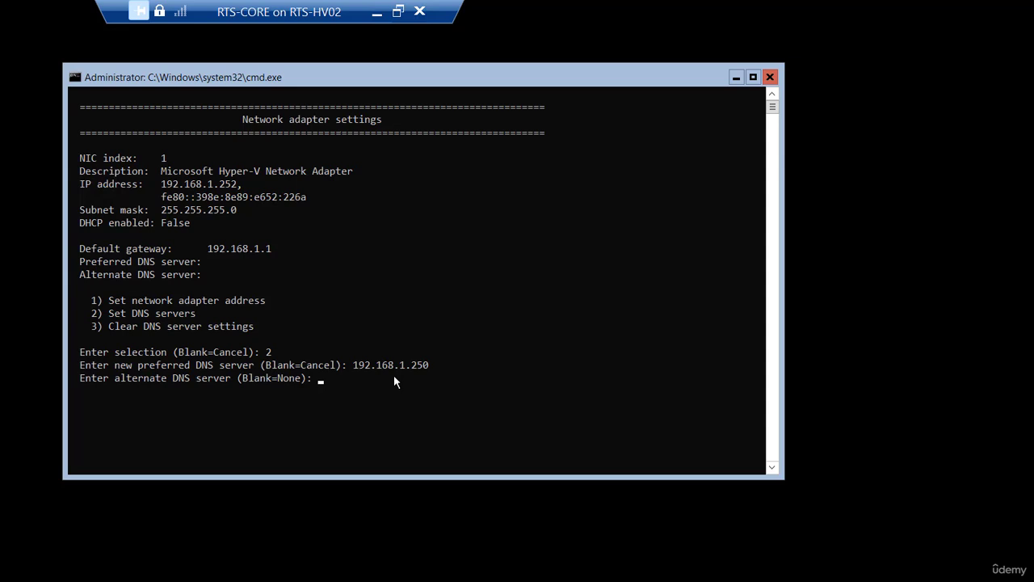
pyautogui.press('Return')
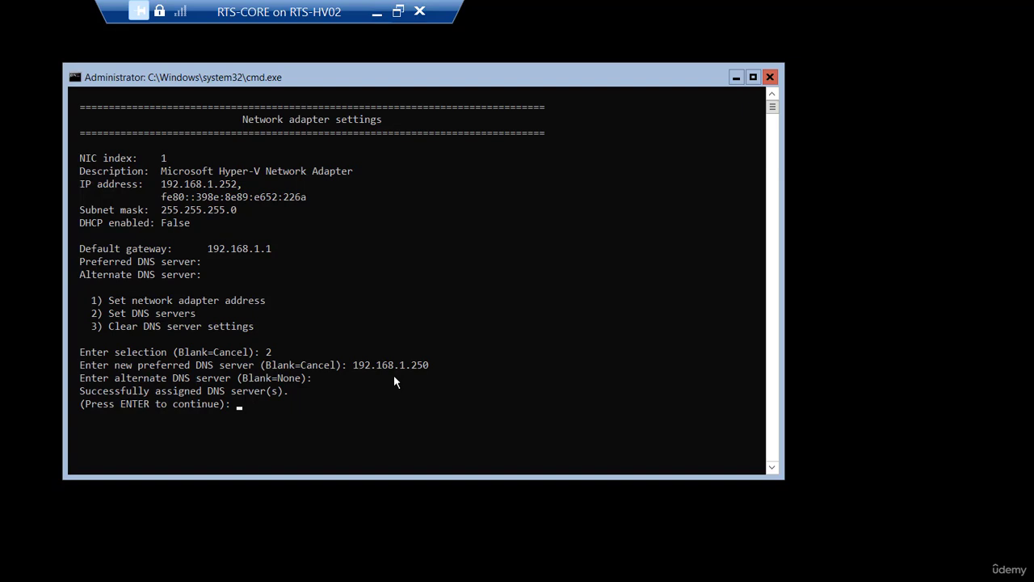
pyautogui.press('Return')
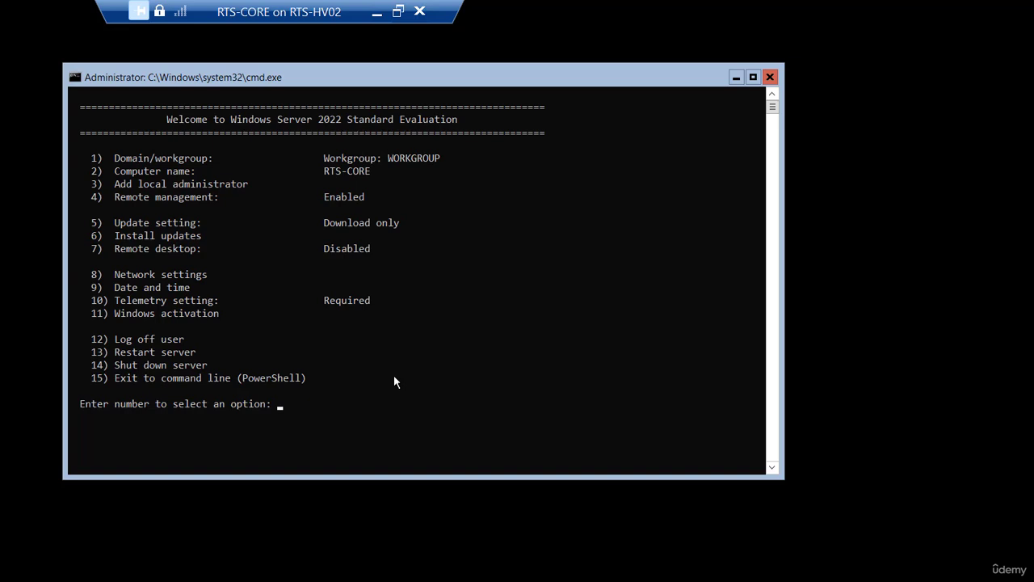
# Join rtsnetworking.local using the rtsnetworking\administrator account and its password.
pyautogui.write('1')
pyautogui.press('Return')
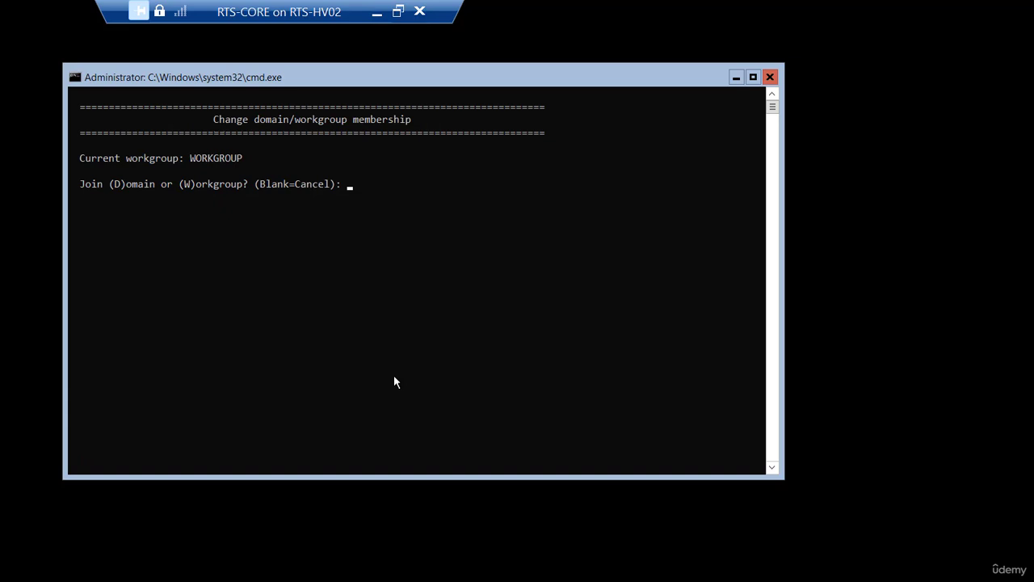
pyautogui.write('d')
pyautogui.press('Return')
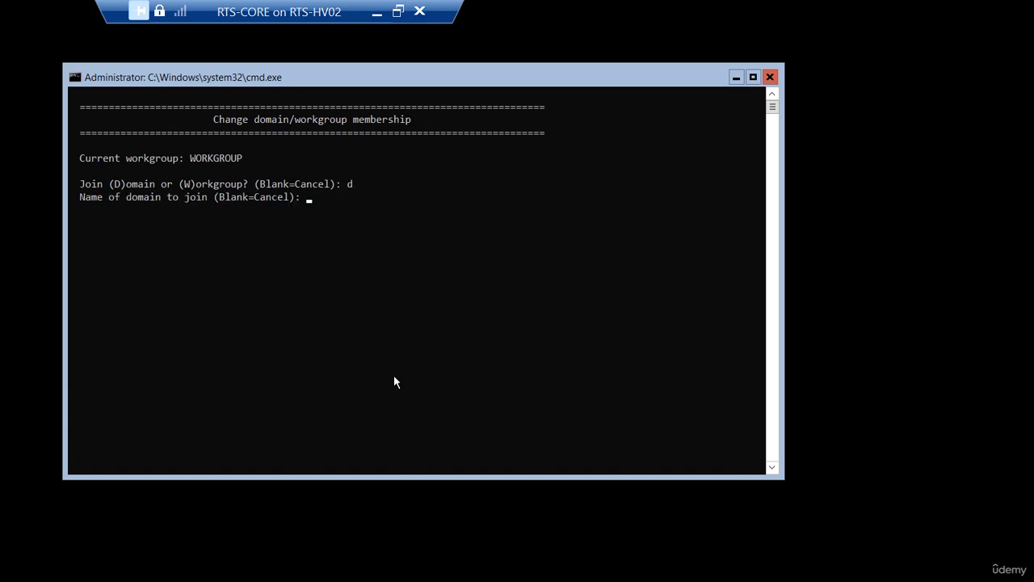
pyautogui.write('rtsnetworking.local')
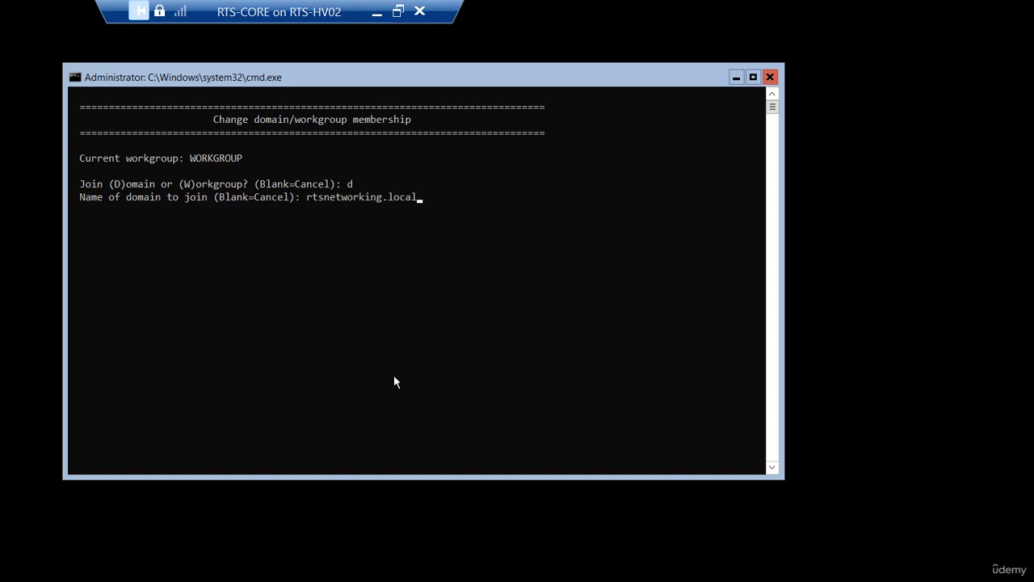
pyautogui.press('Return')
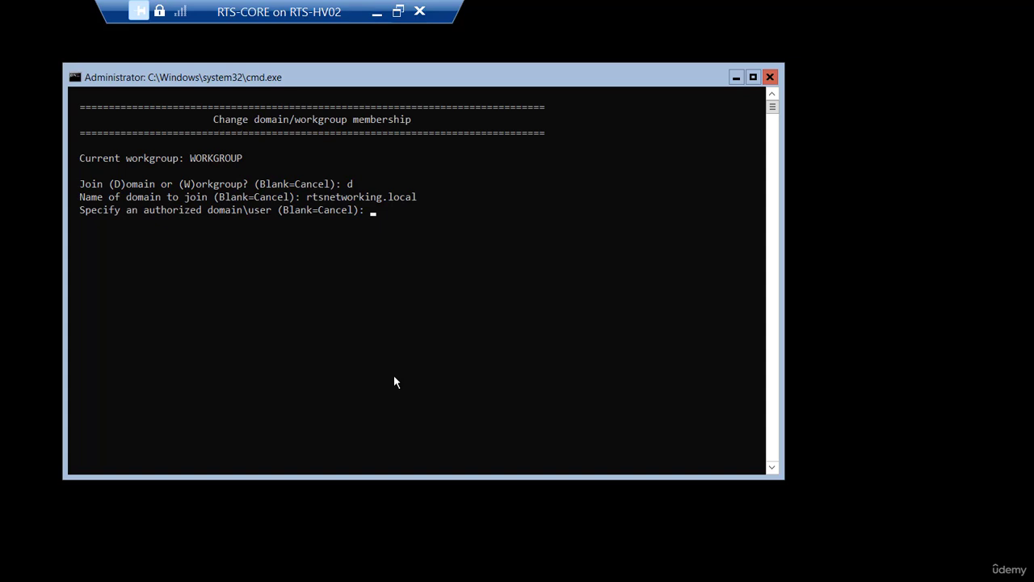
pyautogui.write('rtsnetworking\\administr')
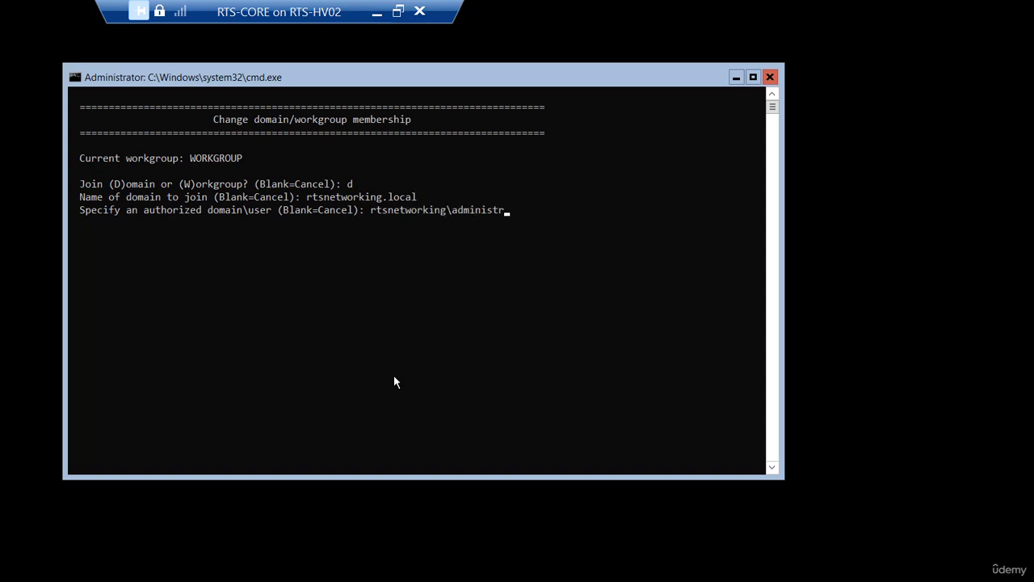
pyautogui.write('ator')
pyautogui.press('Return')
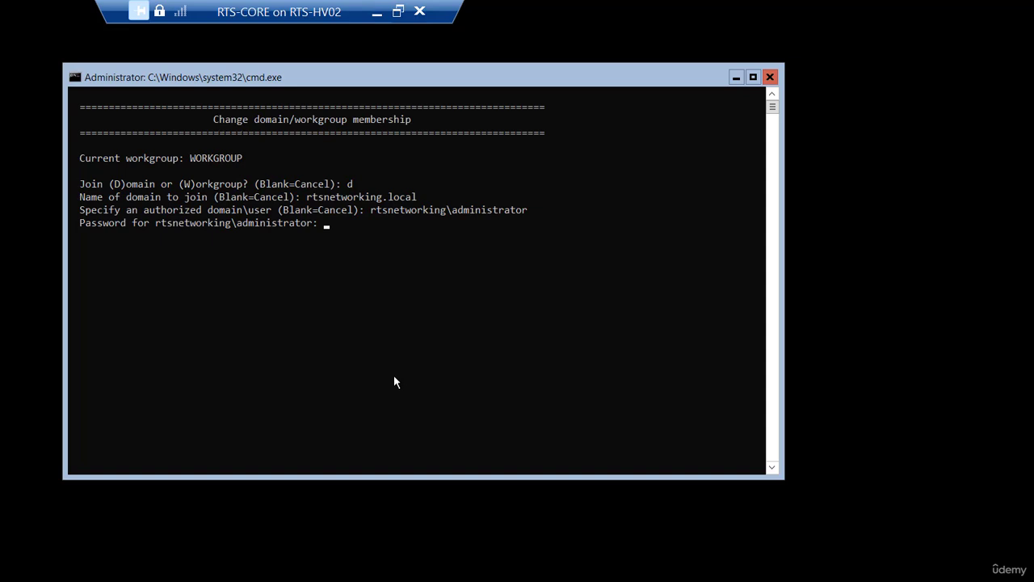
pyautogui.write('********')
pyautogui.press('Return')
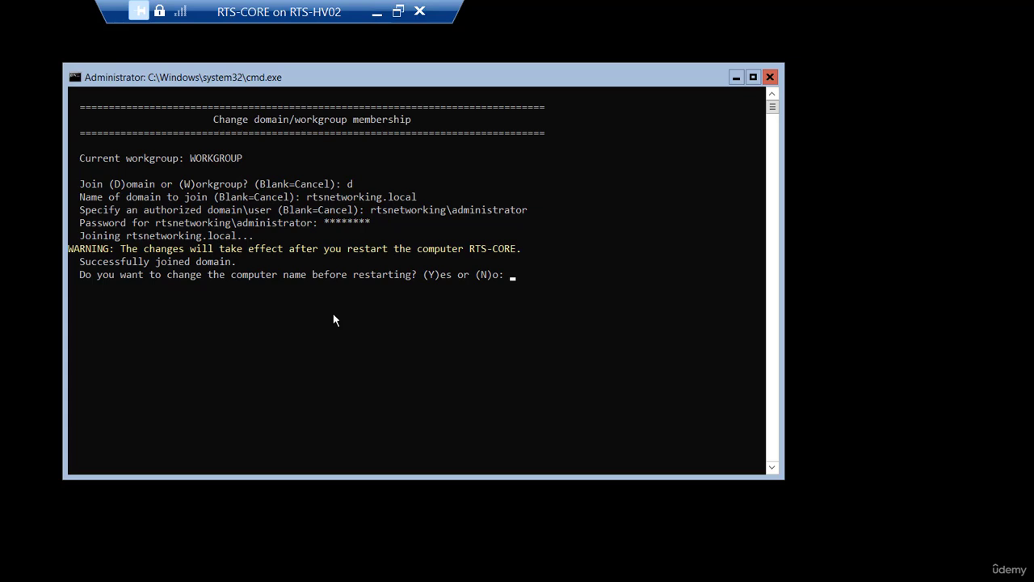
# Cancel the rename prompt so the computer name stays RTS-CORE.
pyautogui.write('y')
pyautogui.press('Return')
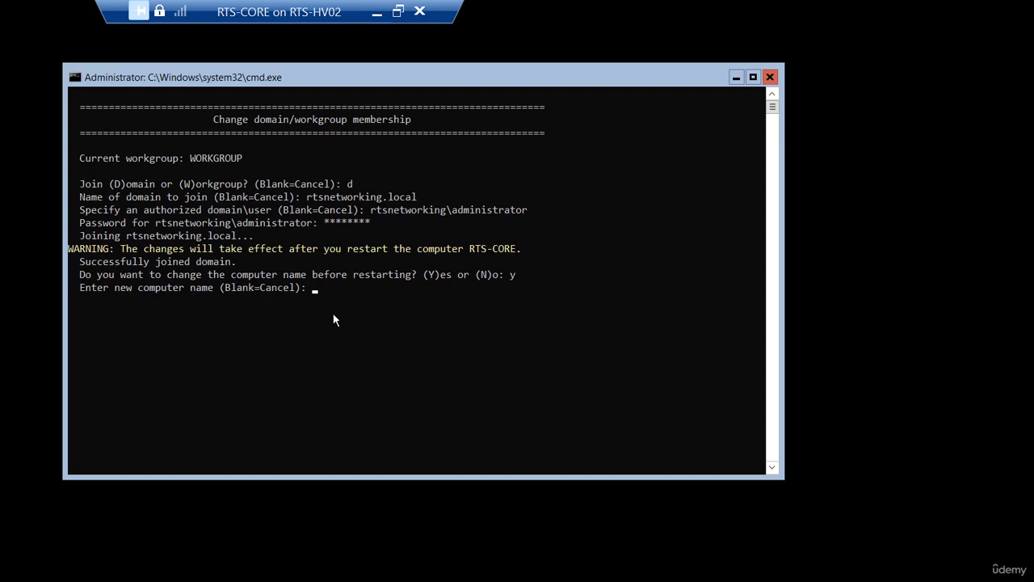
pyautogui.press('Return')
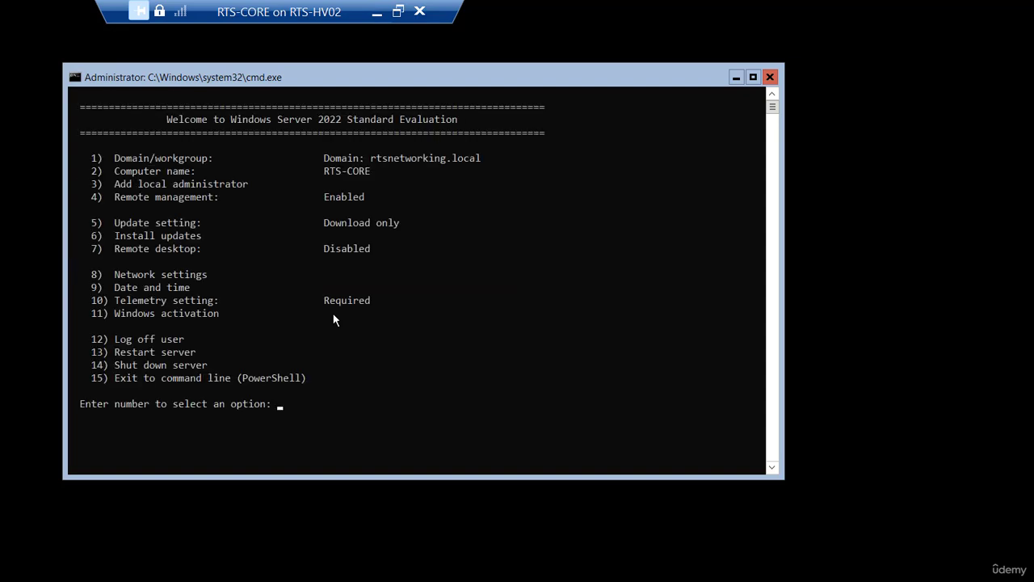
# Restart RTS-CORE with SConfig option 13, confirming with Y.
pyautogui.write('13')
pyautogui.press('Return')
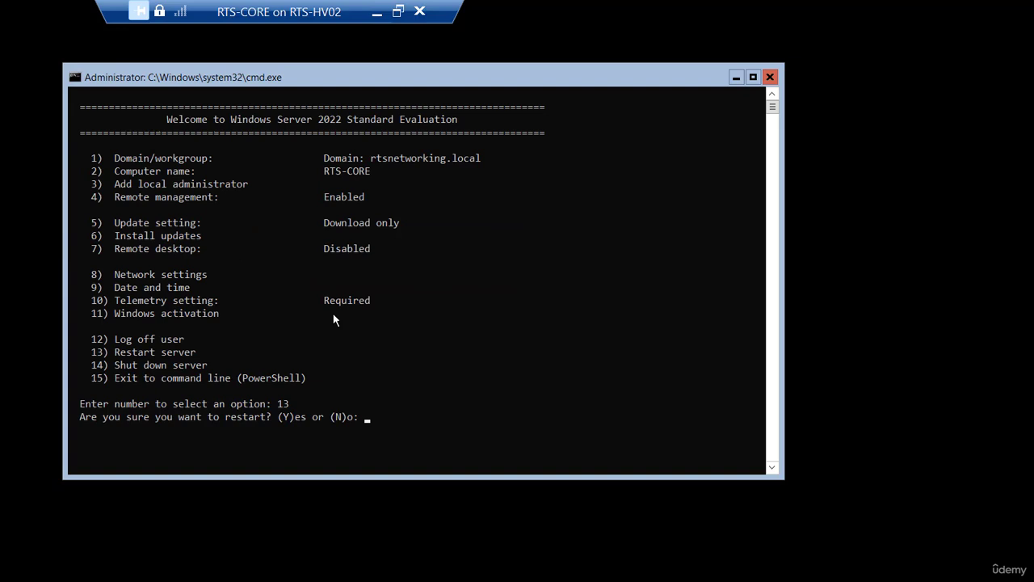
pyautogui.write('y')
pyautogui.press('Return')
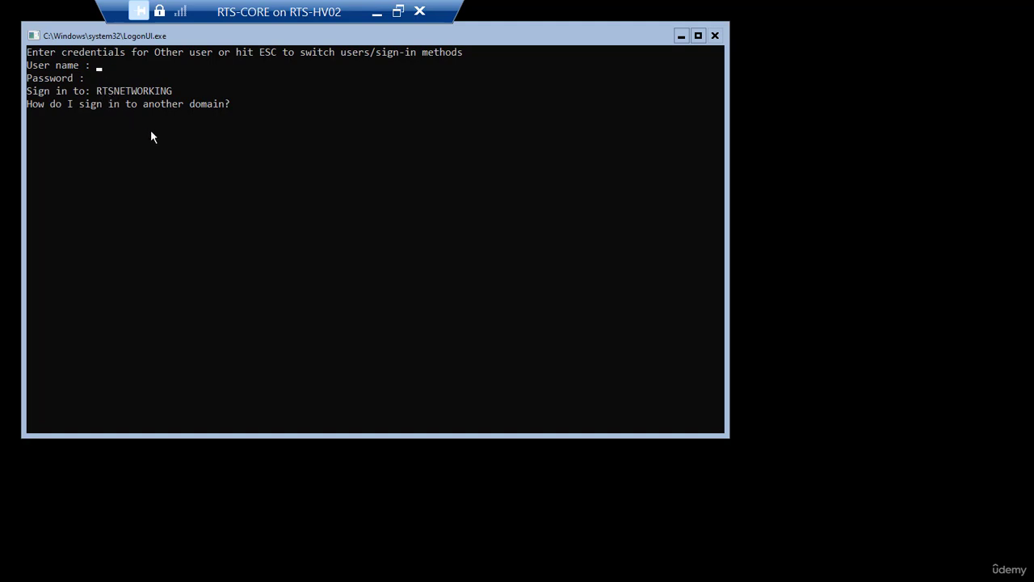
# Sign in to RTS-CORE as rtsnetworking\administrator with the domain administrator password.
pyautogui.write('administrator')
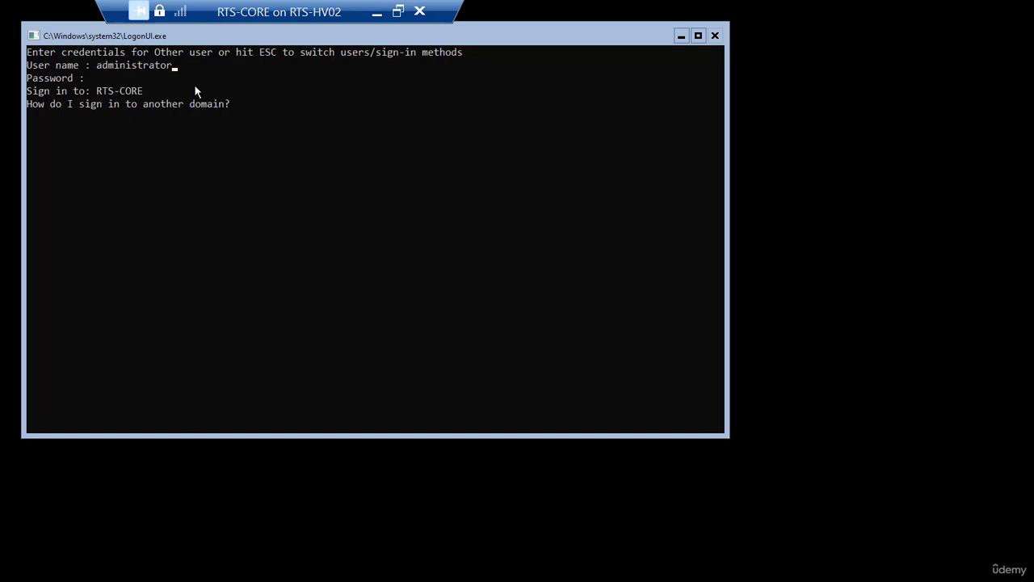
pyautogui.press('BackSpace')
pyautogui.press('BackSpace')
pyautogui.press('BackSpace')
pyautogui.press('BackSpace')
pyautogui.press('BackSpace')
pyautogui.press('BackSpace')
pyautogui.press('BackSpace')
pyautogui.press('BackSpace')
pyautogui.press('BackSpace')
pyautogui.press('BackSpace')
pyautogui.press('BackSpace')
pyautogui.press('BackSpace')
pyautogui.press('BackSpace')
pyautogui.write('rt')
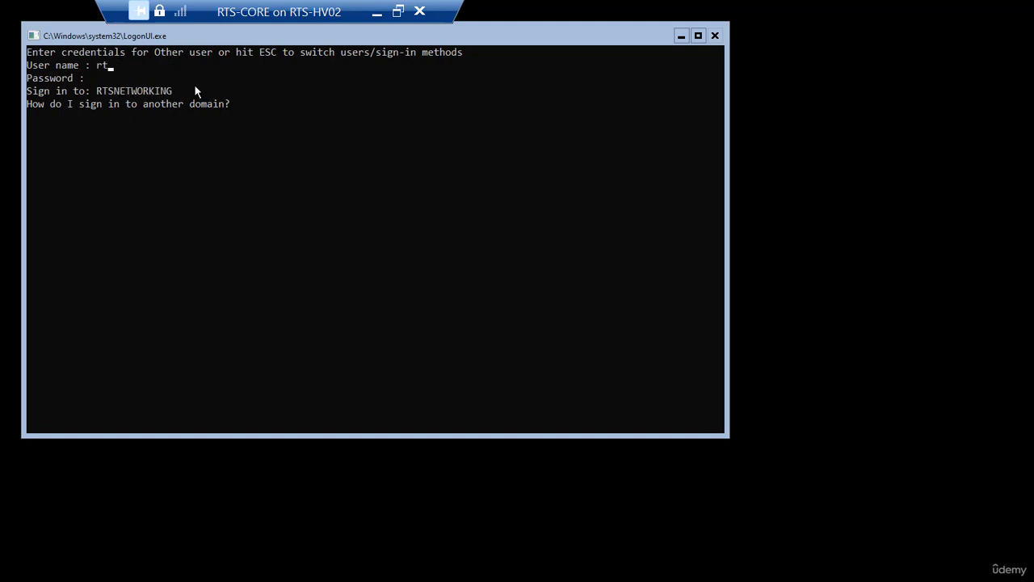
pyautogui.write('snetworking\\administrator')
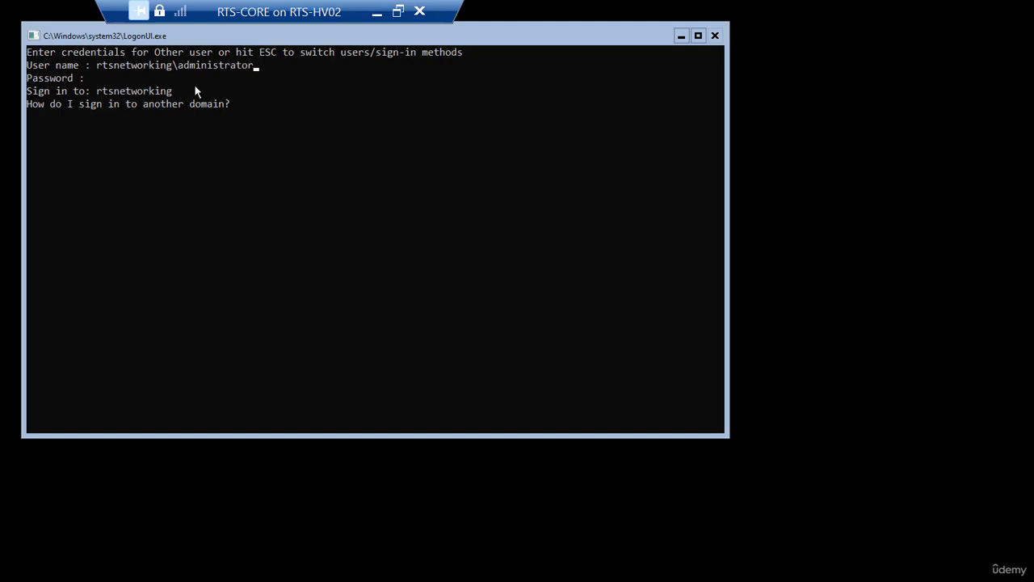
pyautogui.click(194, 86)
pyautogui.click(110, 101)
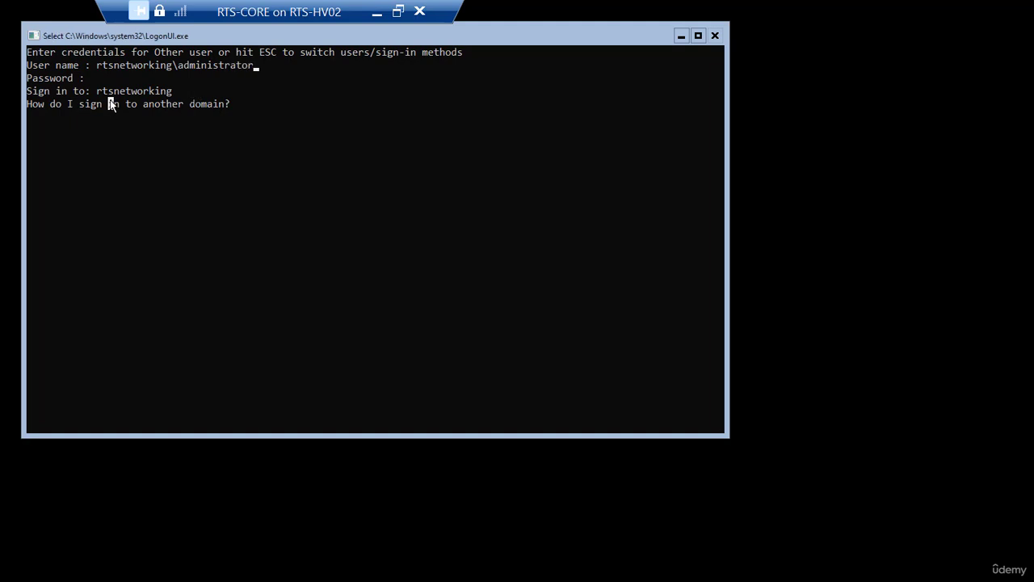
pyautogui.click(104, 78)
pyautogui.click(101, 83)
pyautogui.click(127, 87)
pyautogui.moveTo(179, 102); pyautogui.dragTo(181, 130)
pyautogui.click(164, 195)
pyautogui.press('Return')
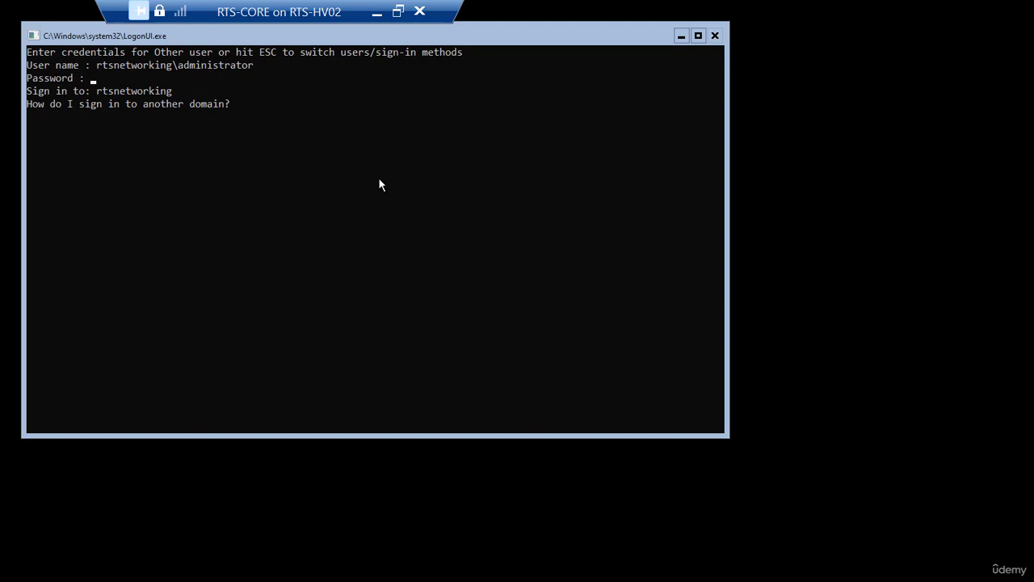
pyautogui.write('********')
pyautogui.press('Return')
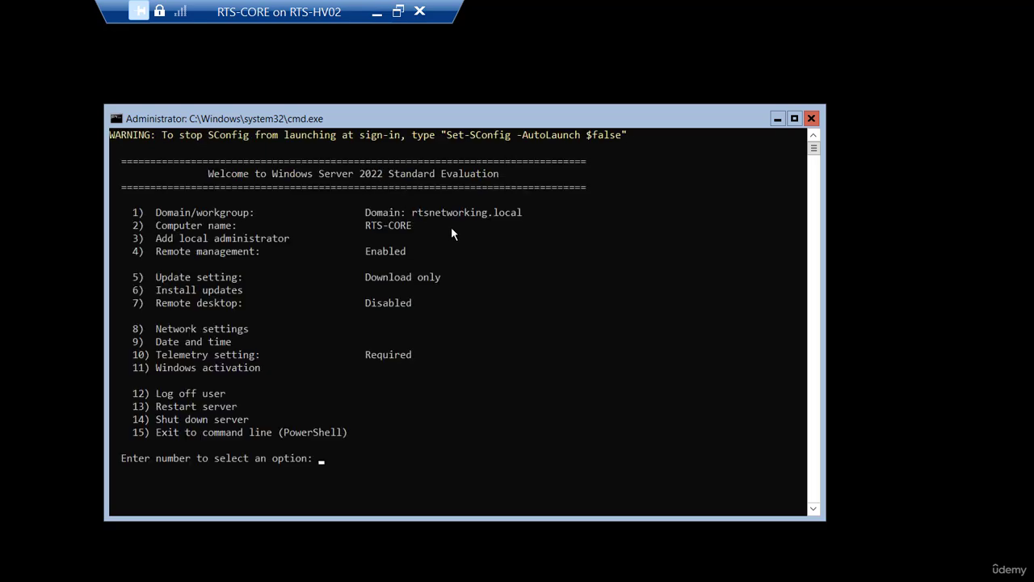
# Minimize the RTS-CORE console and connect to the RTS-DC1 virtual machine in Hyper-V Manager.
pyautogui.click(377, 14)
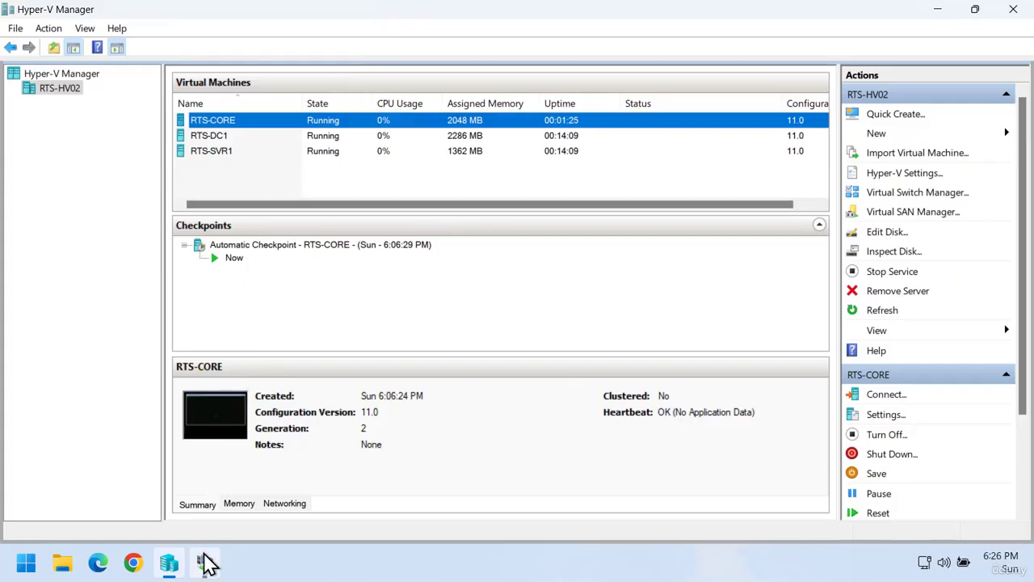
pyautogui.moveTo(203, 563)
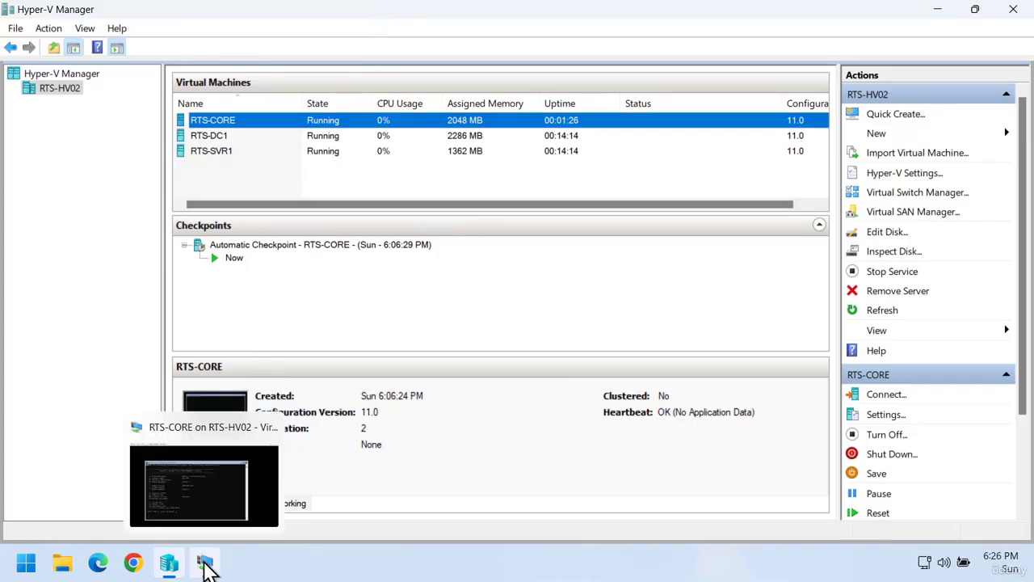
pyautogui.rightClick(218, 138)
pyautogui.click(258, 148)
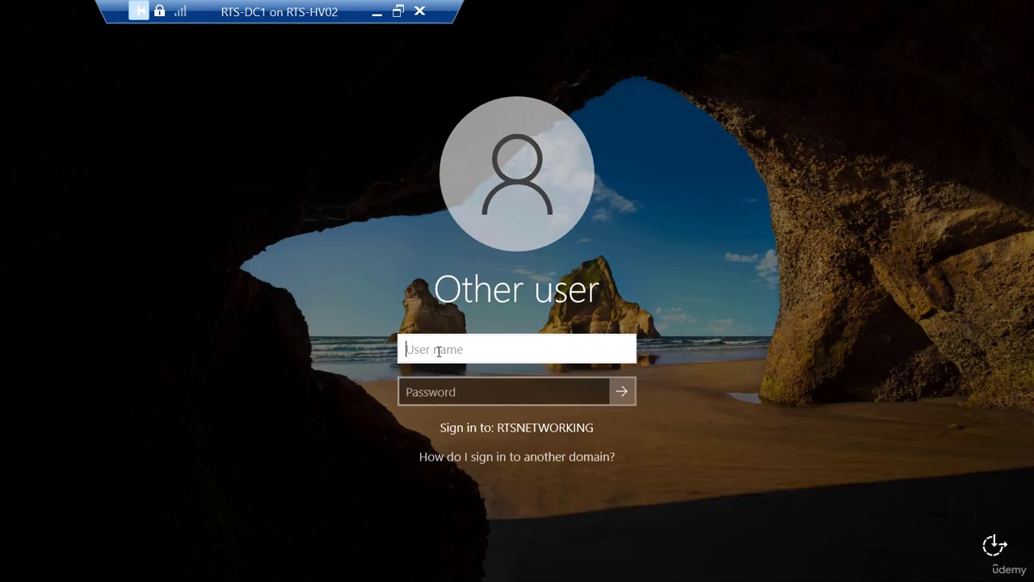
# Sign in to RTS-DC1 as rtsnetworking\administrator with the domain password.
pyautogui.write('rtsnetworking')
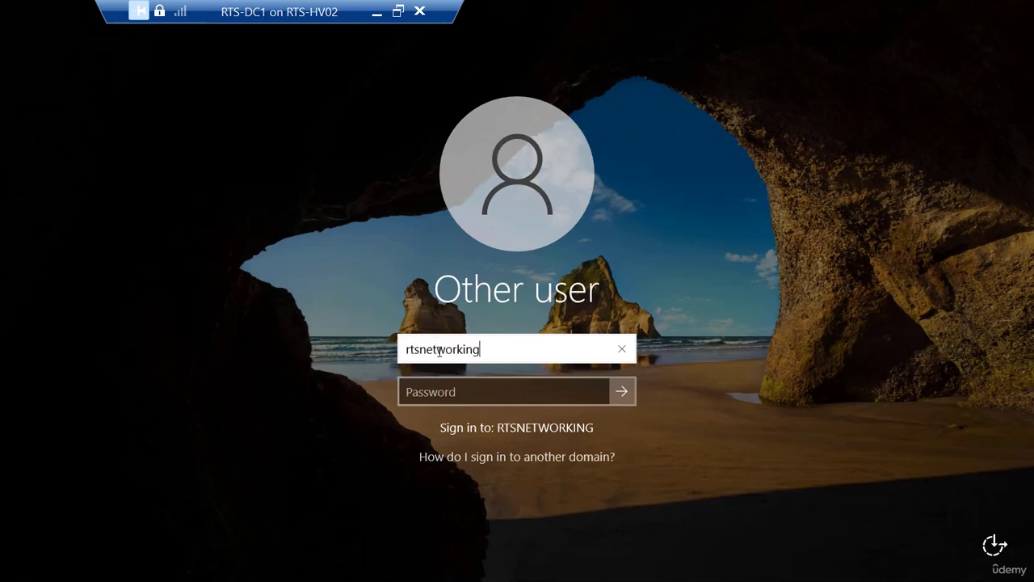
pyautogui.write('\\')
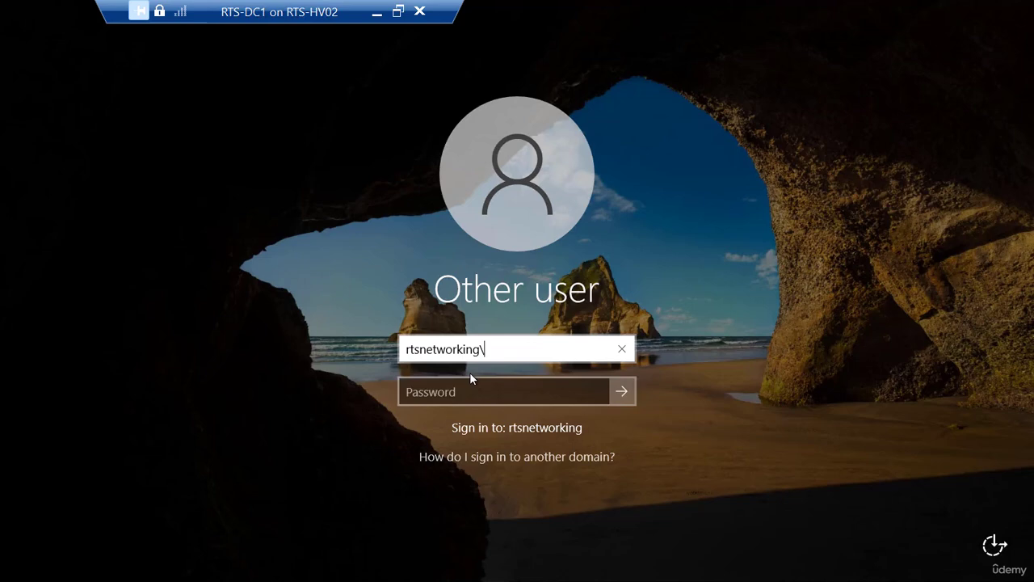
pyautogui.write('administrator')
pyautogui.press('Tab')
pyautogui.write('********')
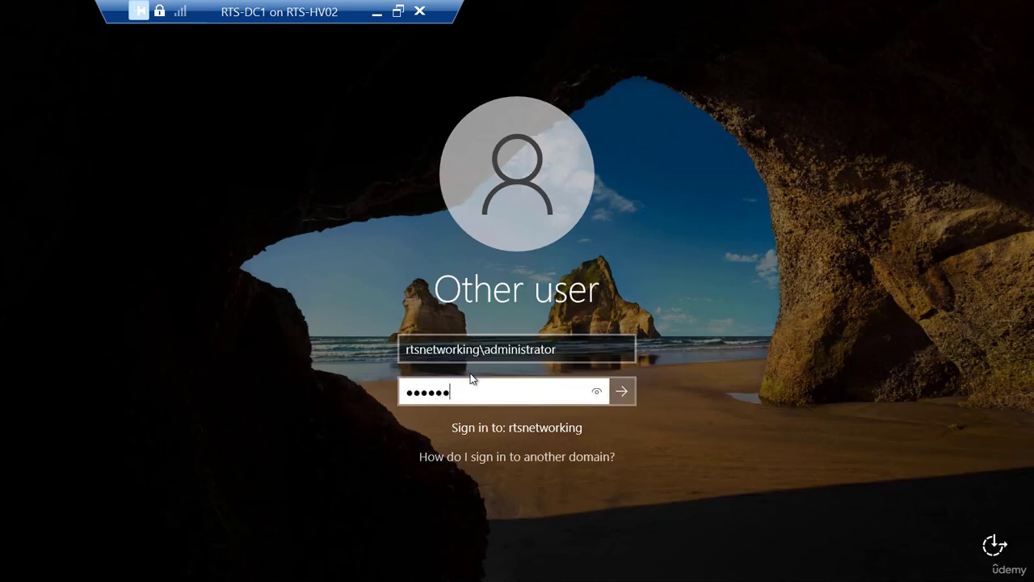
pyautogui.press('Return')
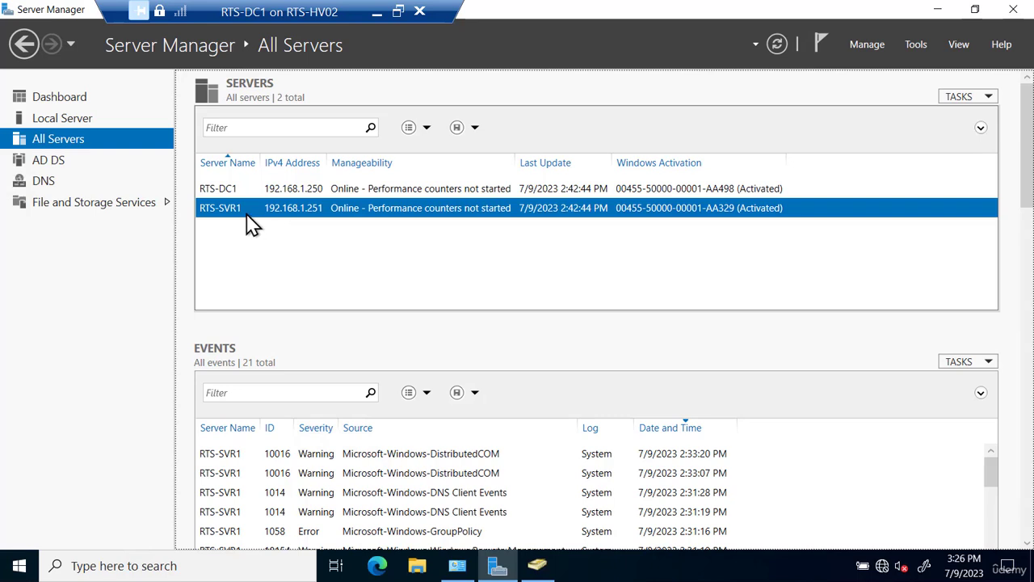
# Add RTS-CORE, found with Find Now in the domain, to All Servers.
pyautogui.rightClick(107, 147)
pyautogui.click(136, 156)
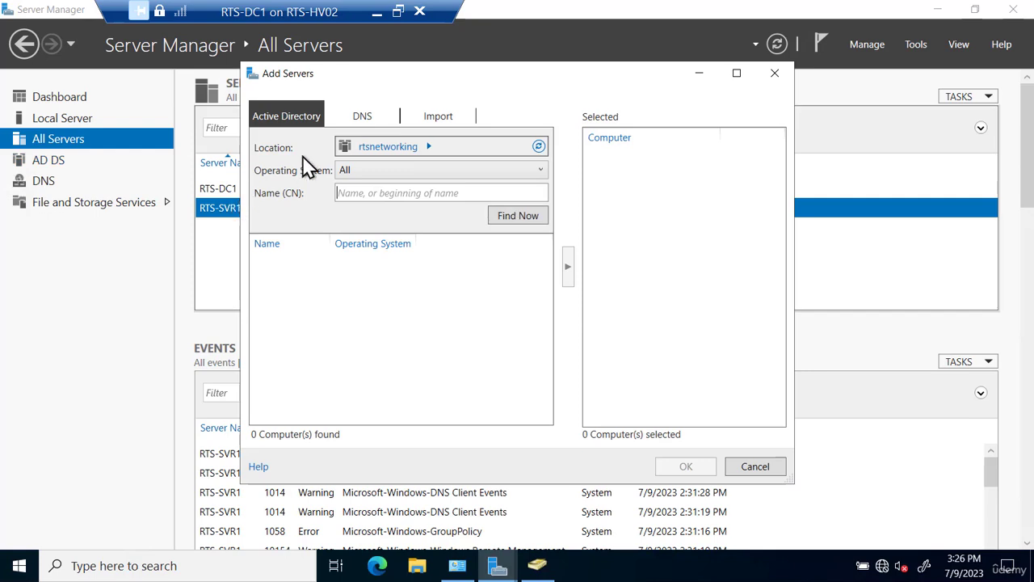
pyautogui.click(504, 221)
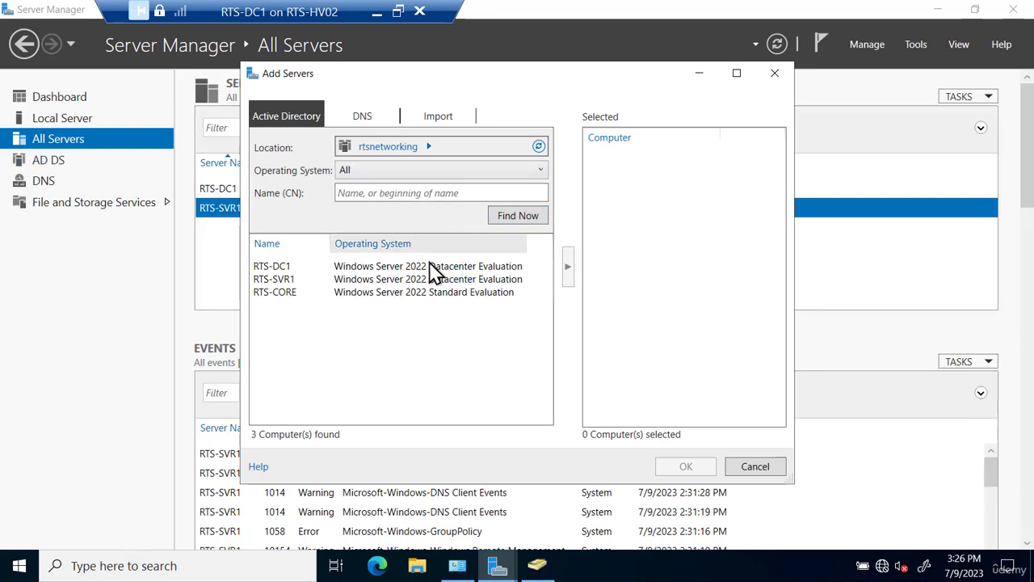
pyautogui.click(312, 294)
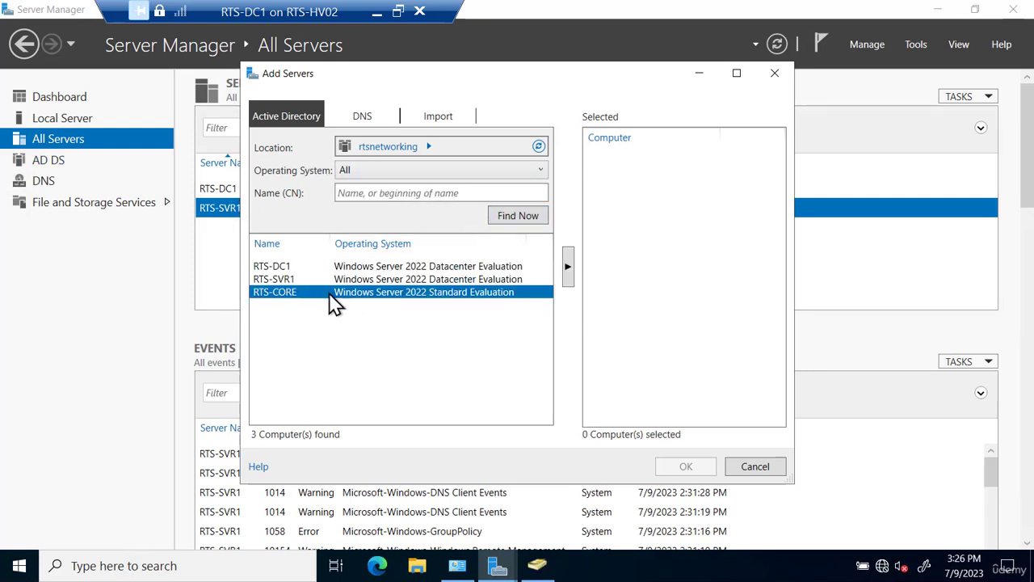
pyautogui.click(569, 274)
pyautogui.click(684, 472)
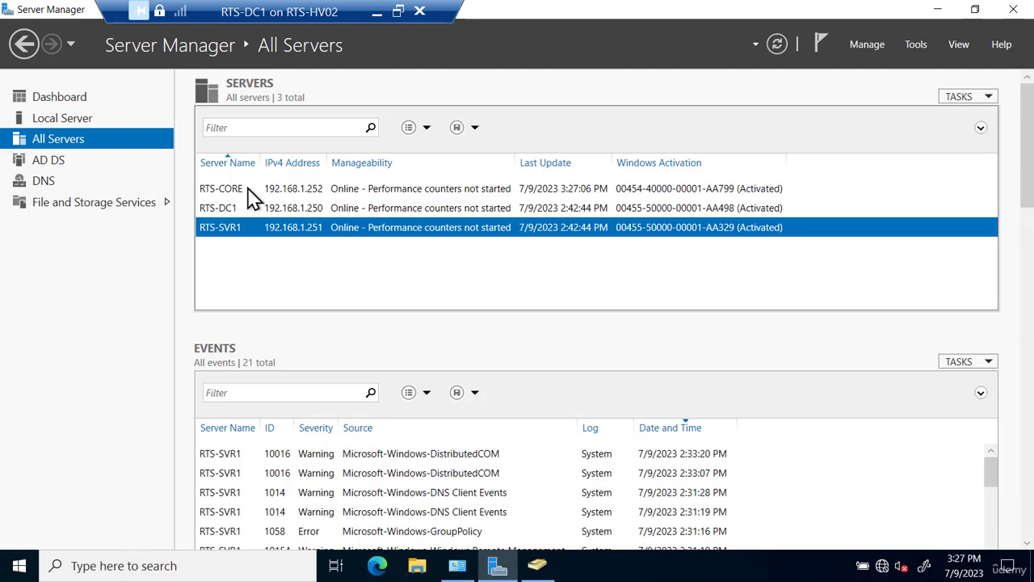
pyautogui.rightClick(248, 188)
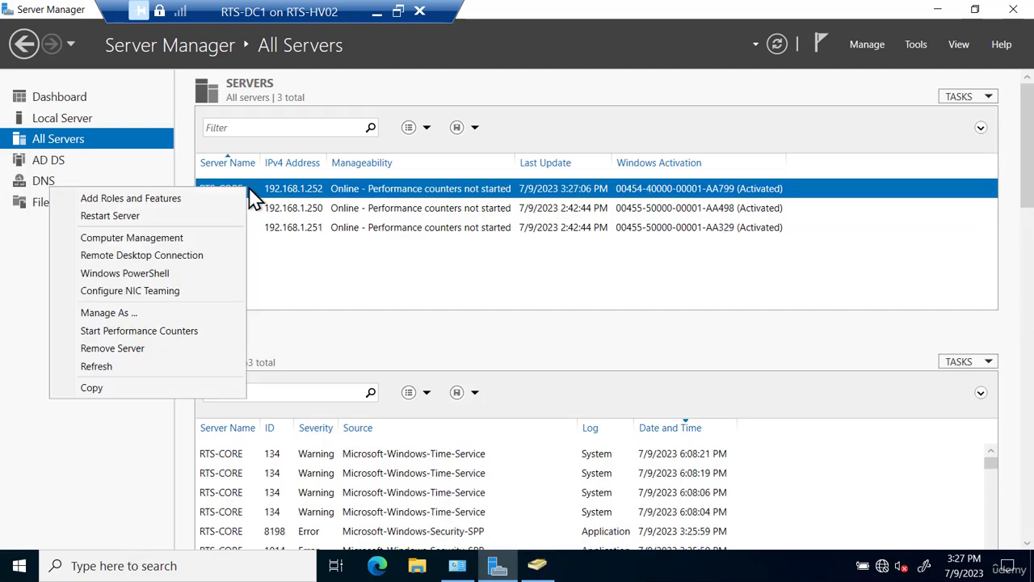
pyautogui.click(194, 202)
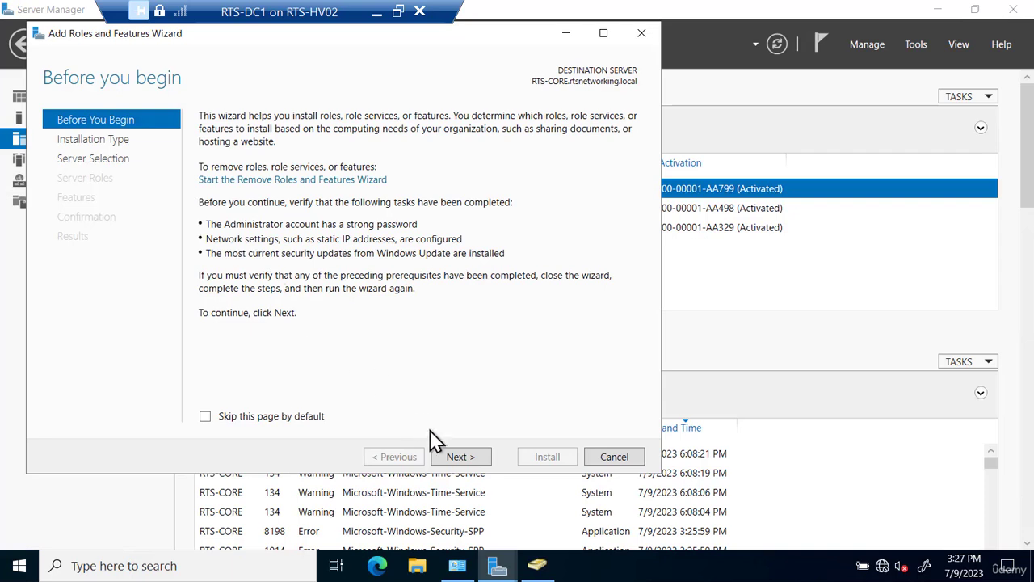
pyautogui.click(456, 457)
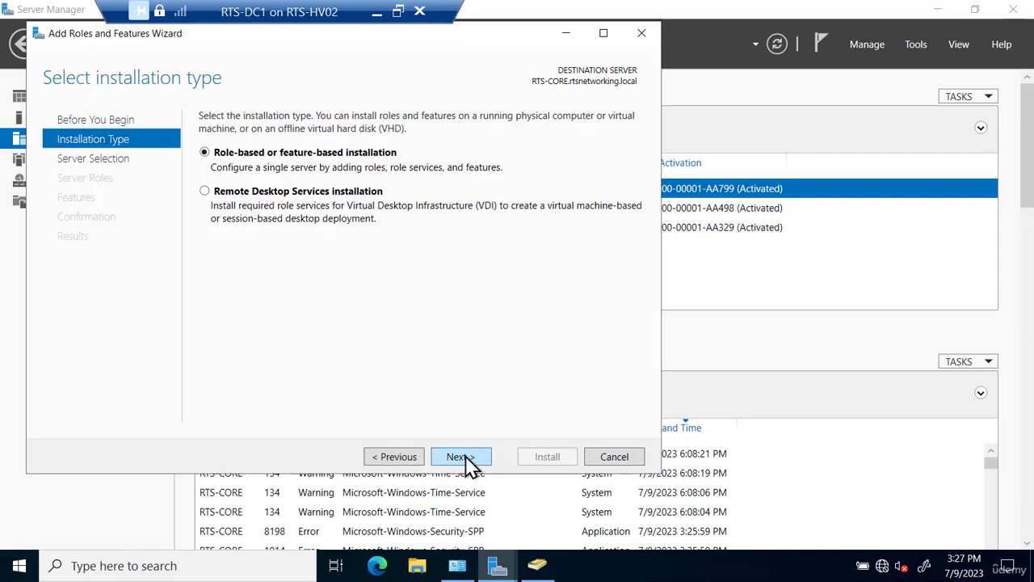
pyautogui.click(468, 458)
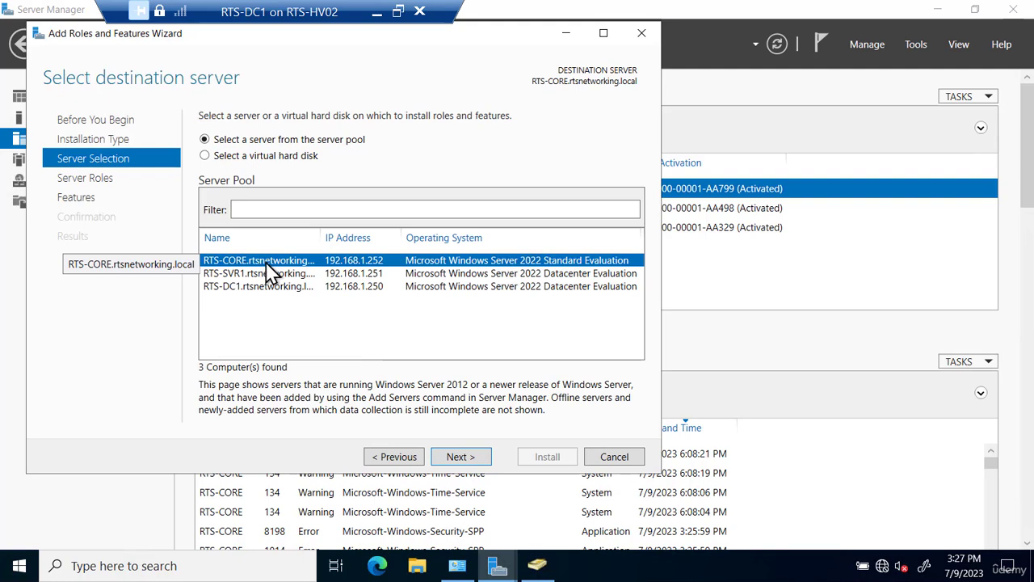
pyautogui.click(458, 457)
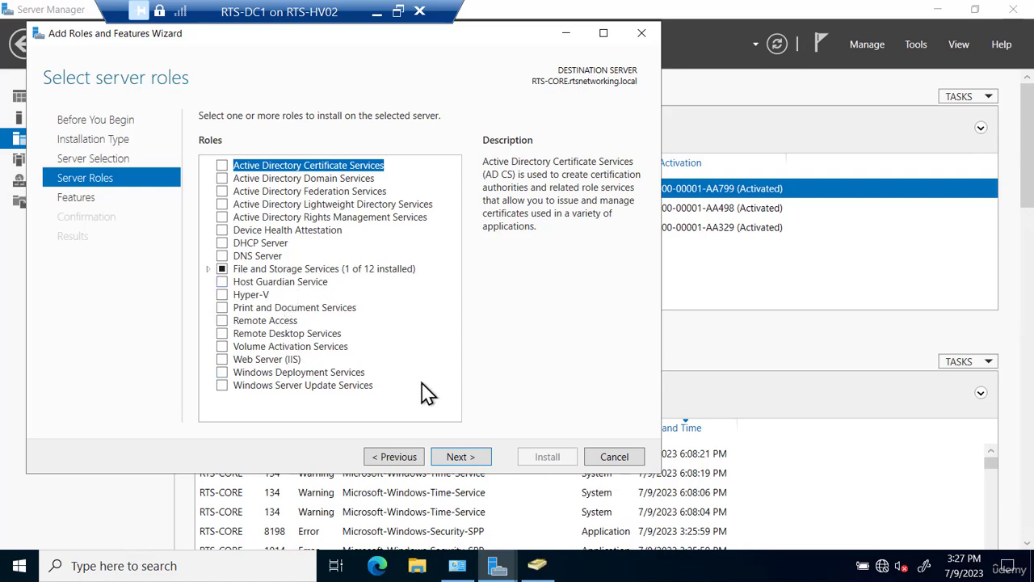
pyautogui.click(614, 457)
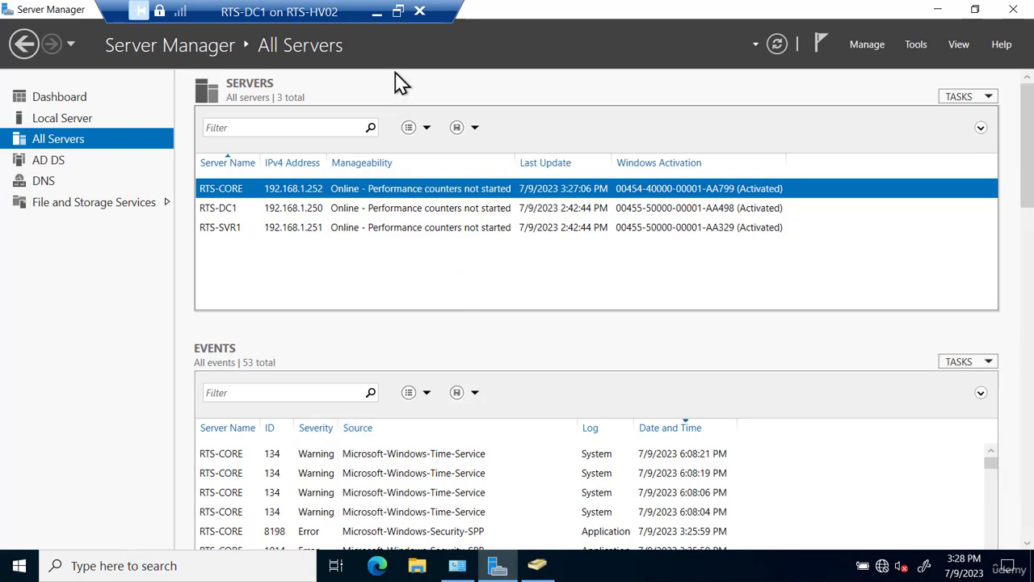
# Minimize the RTS-DC1 session and bring the RTS-CORE console up from the taskbar.
pyautogui.click(376, 12)
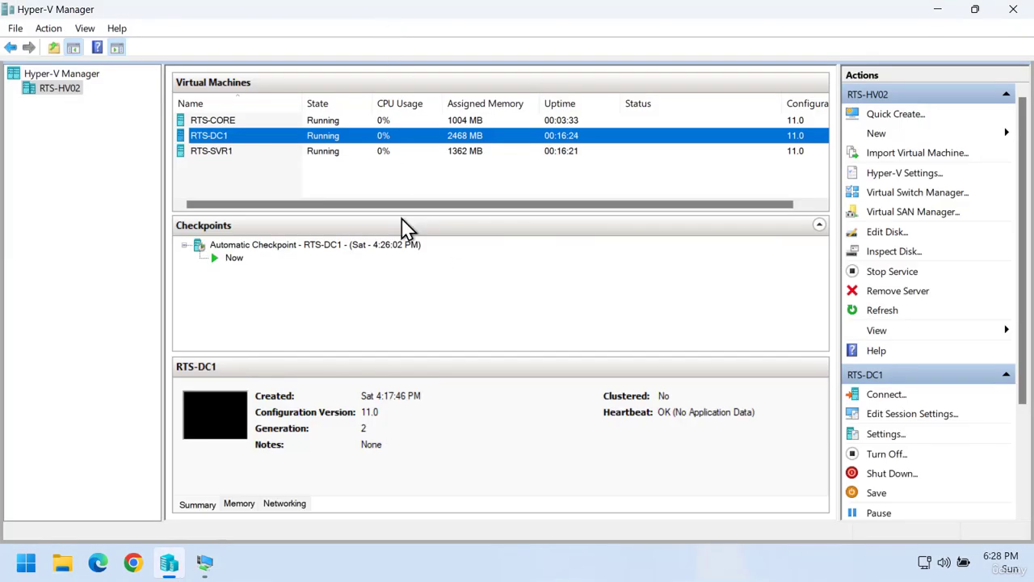
pyautogui.click(207, 567)
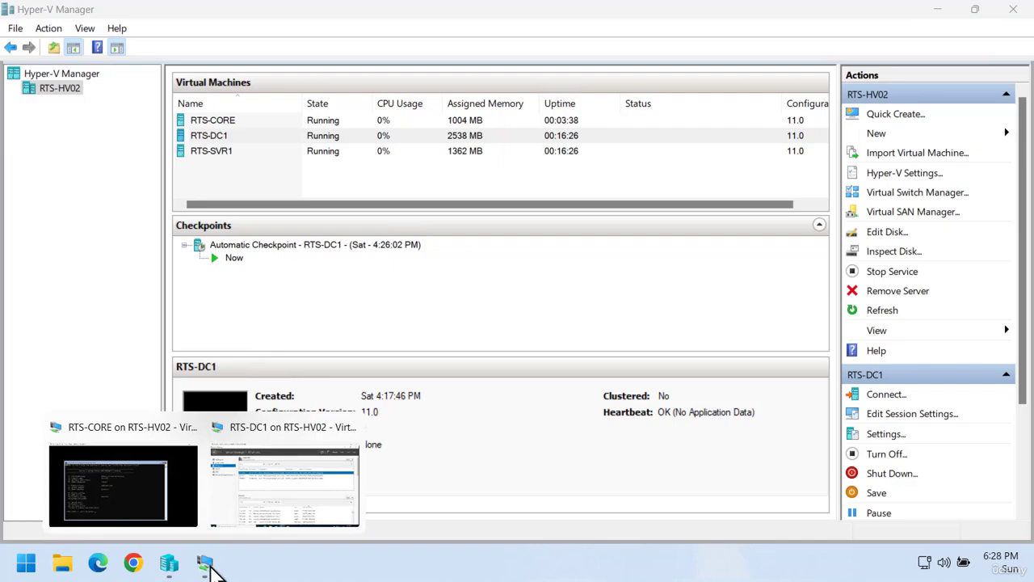
pyautogui.click(144, 499)
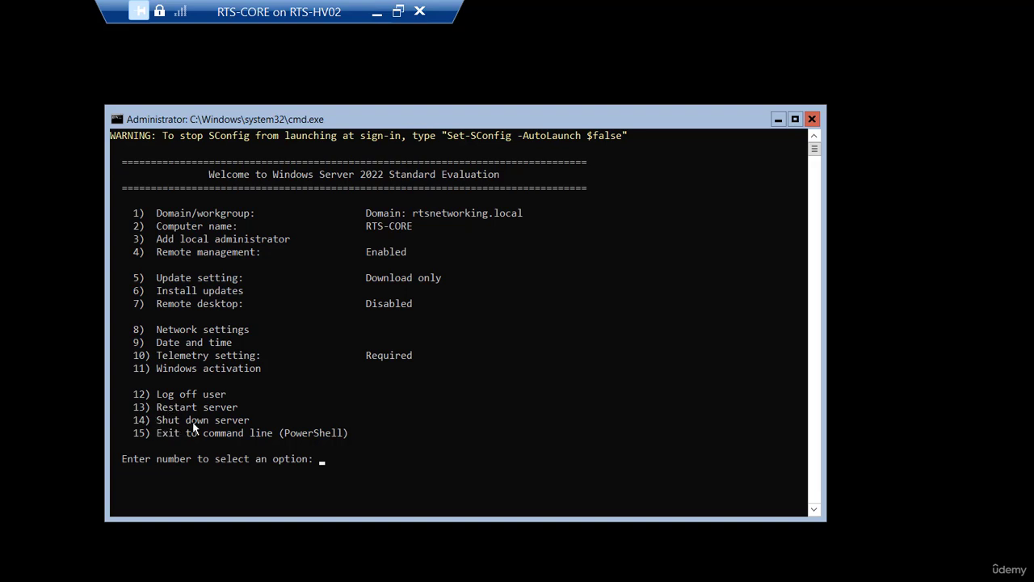
# Shut down RTS-CORE with SConfig option 14 and Y, then close its console window.
pyautogui.click(350, 466)
pyautogui.write('14')
pyautogui.press('Return')
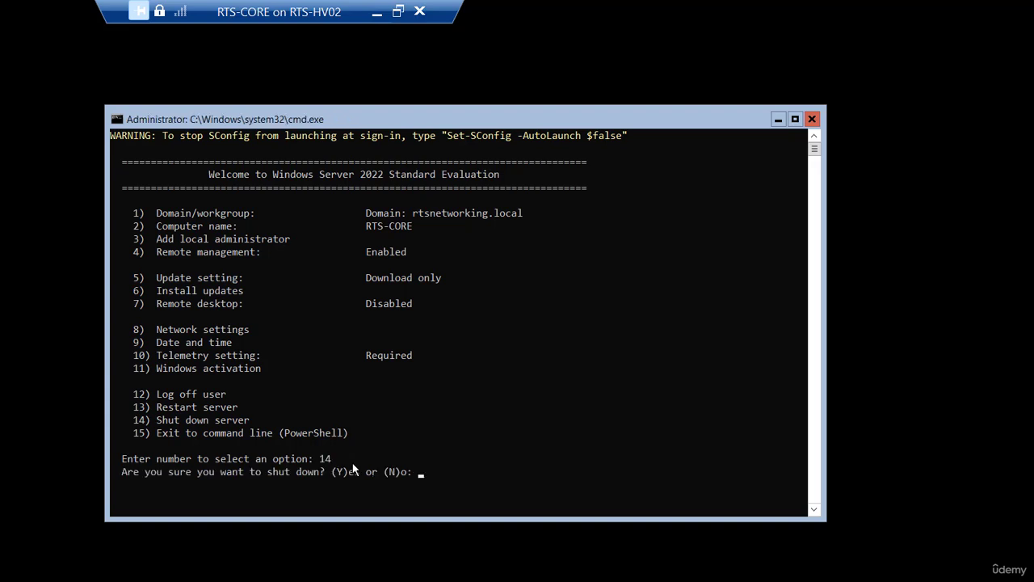
pyautogui.write('y')
pyautogui.press('Return')
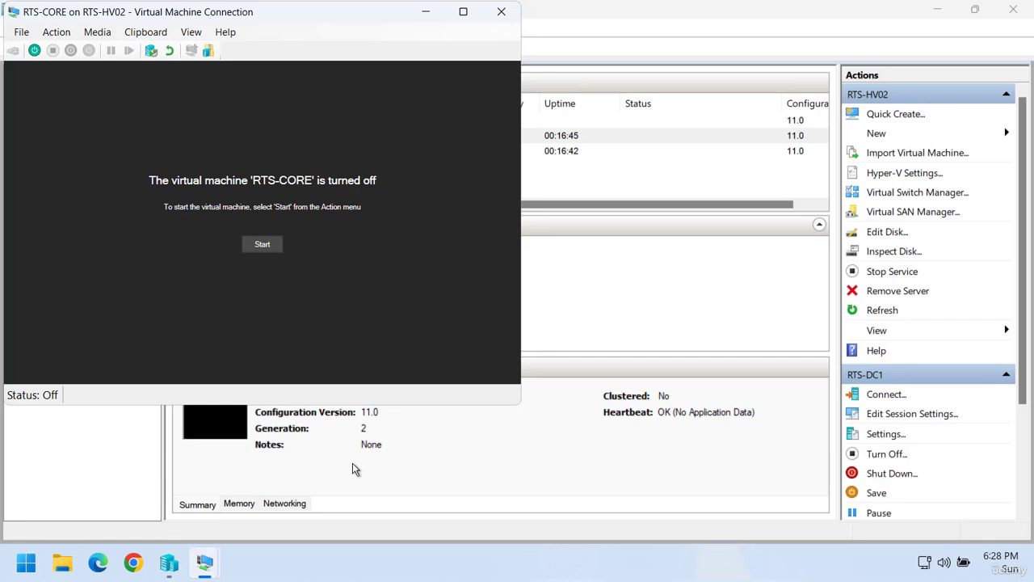
pyautogui.click(503, 13)
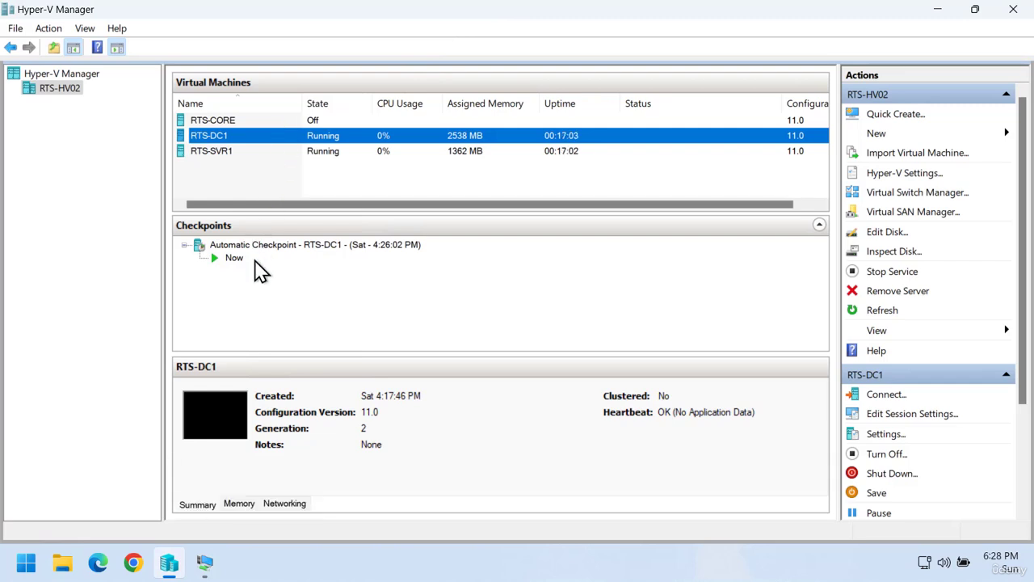
# In RTS-DC1's Server Manager, refresh All Servers and remove RTS-CORE, confirming with OK.
pyautogui.click(202, 563)
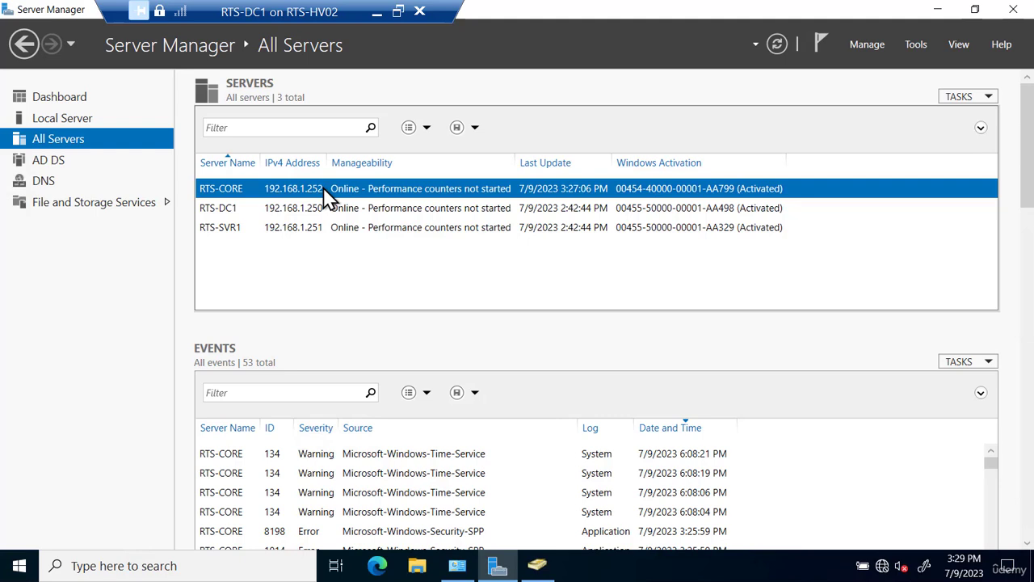
pyautogui.click(777, 46)
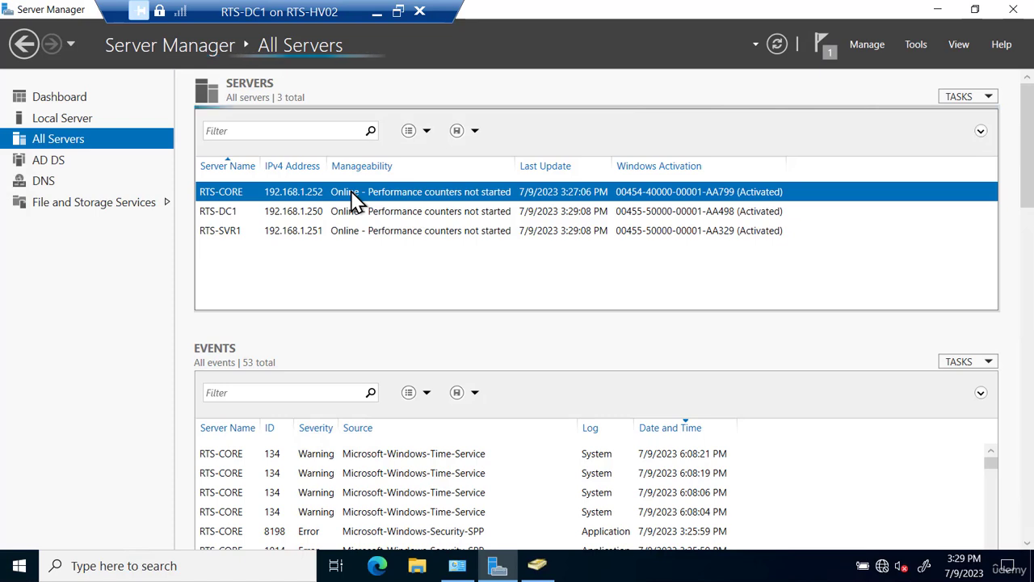
pyautogui.rightClick(353, 199)
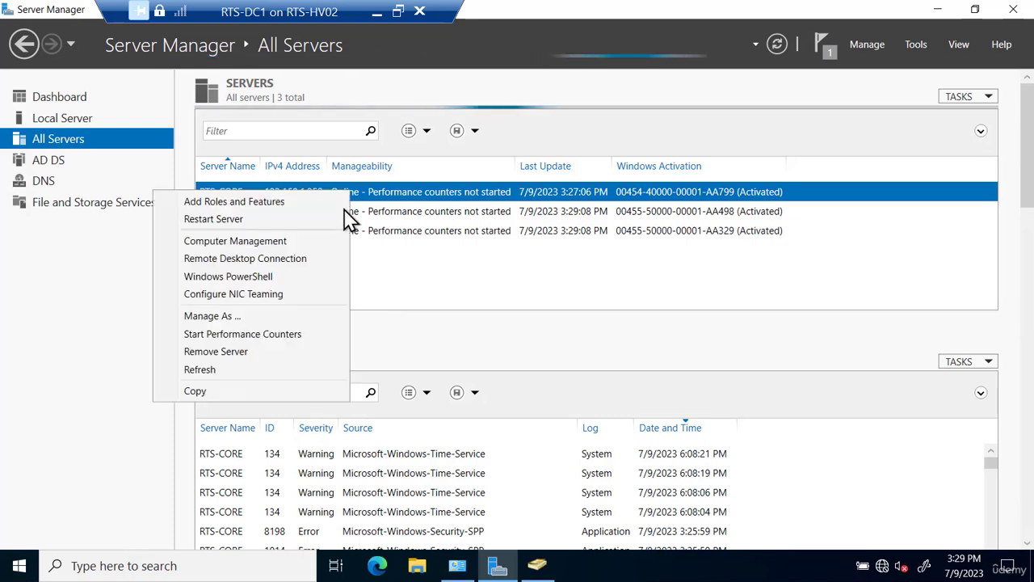
pyautogui.click(230, 354)
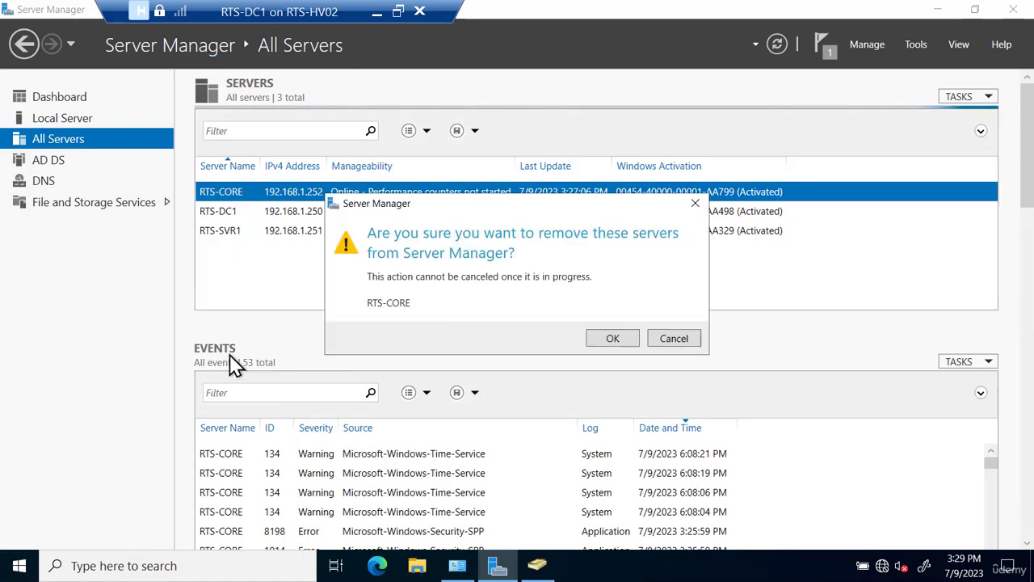
pyautogui.click(614, 343)
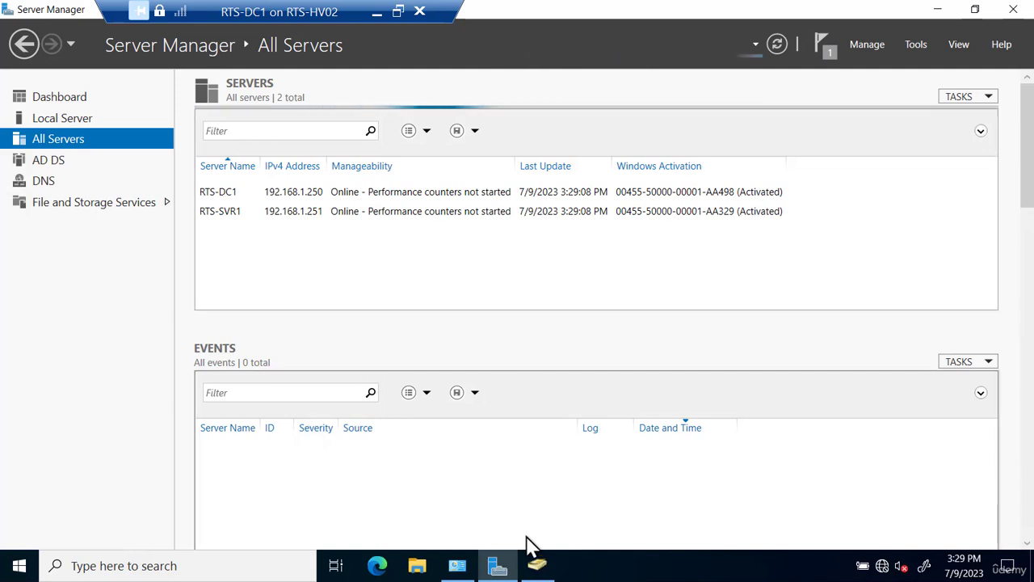
# Refresh the Computers container in Active Directory Users and Computers to list RTS-CORE beside RTS-SVR1.
pyautogui.click(543, 569)
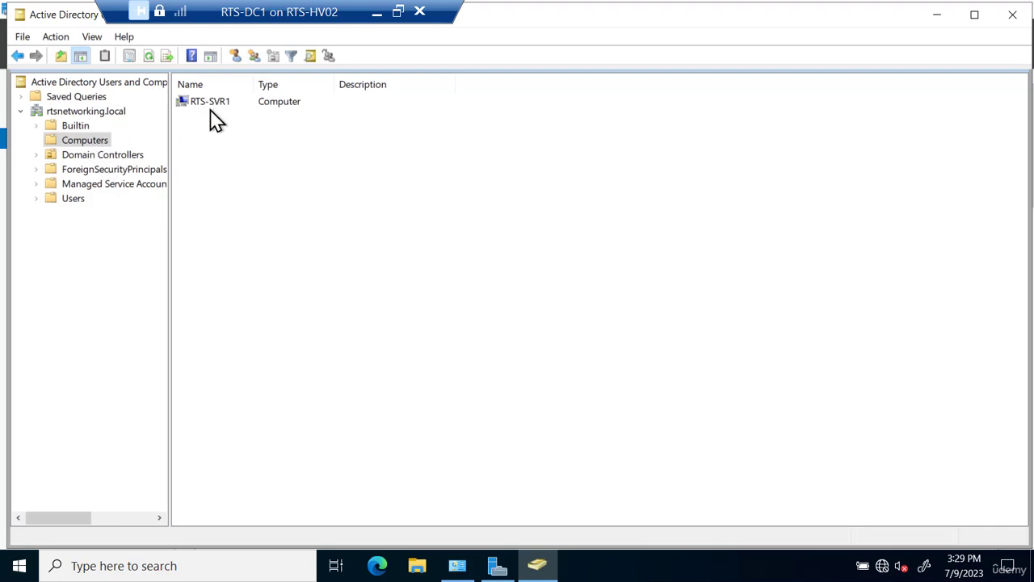
pyautogui.click(150, 57)
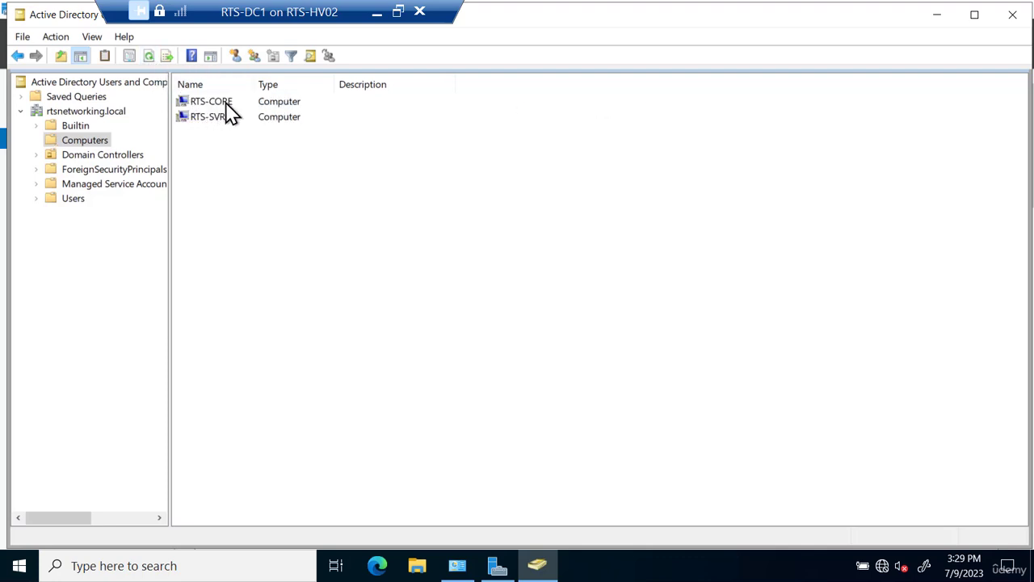